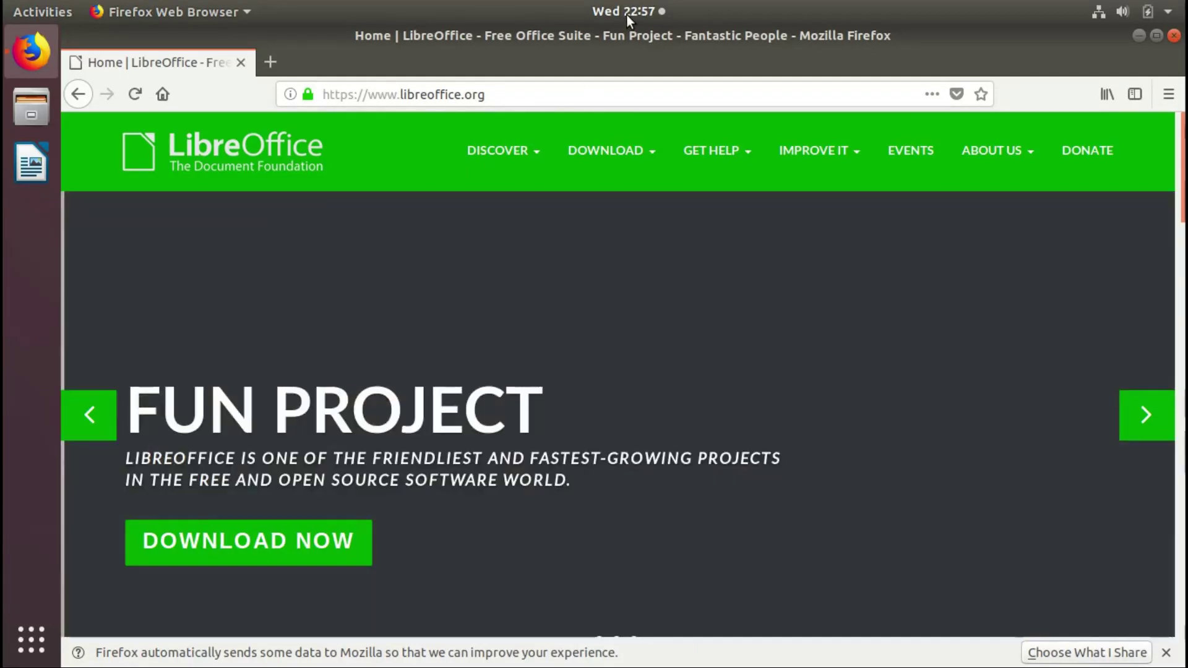
- Check the date panel, then reach the Download LibreOffice page offering version 6.1.0
left_click(626, 15)
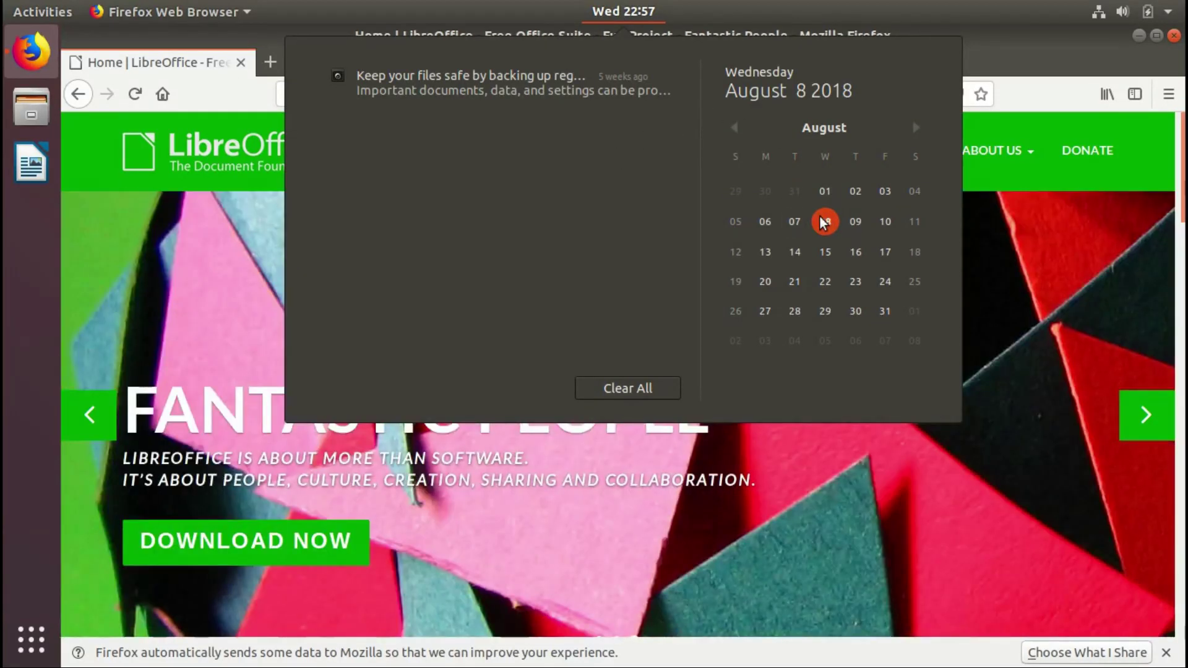
left_click(1018, 43)
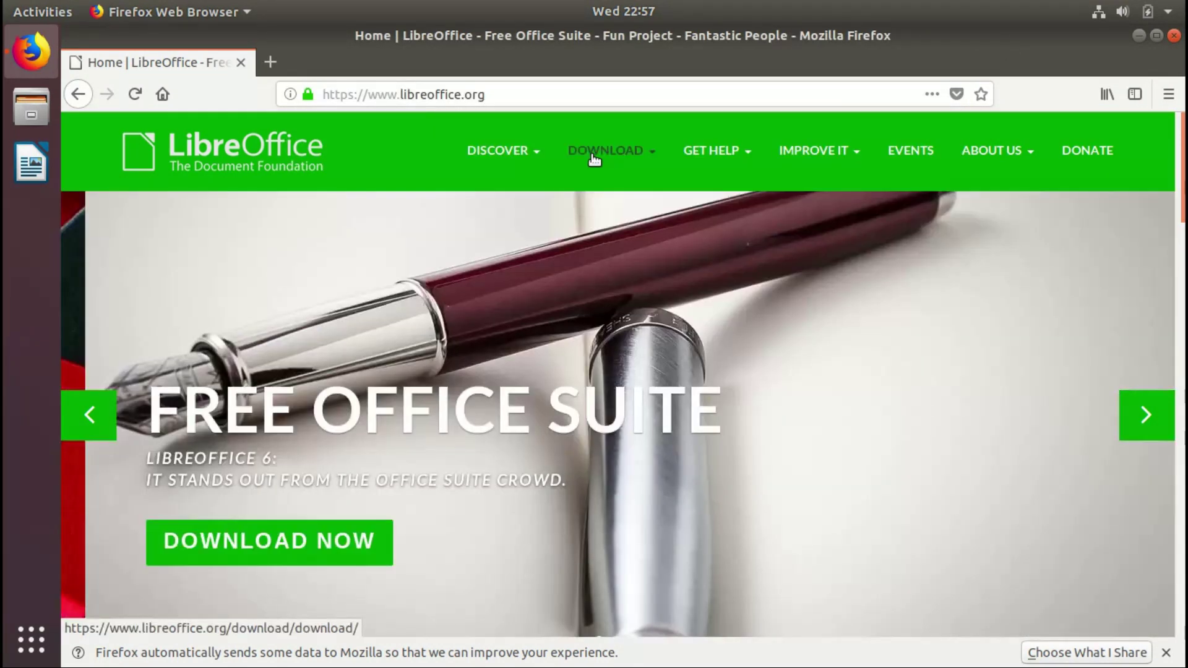
left_click(594, 158)
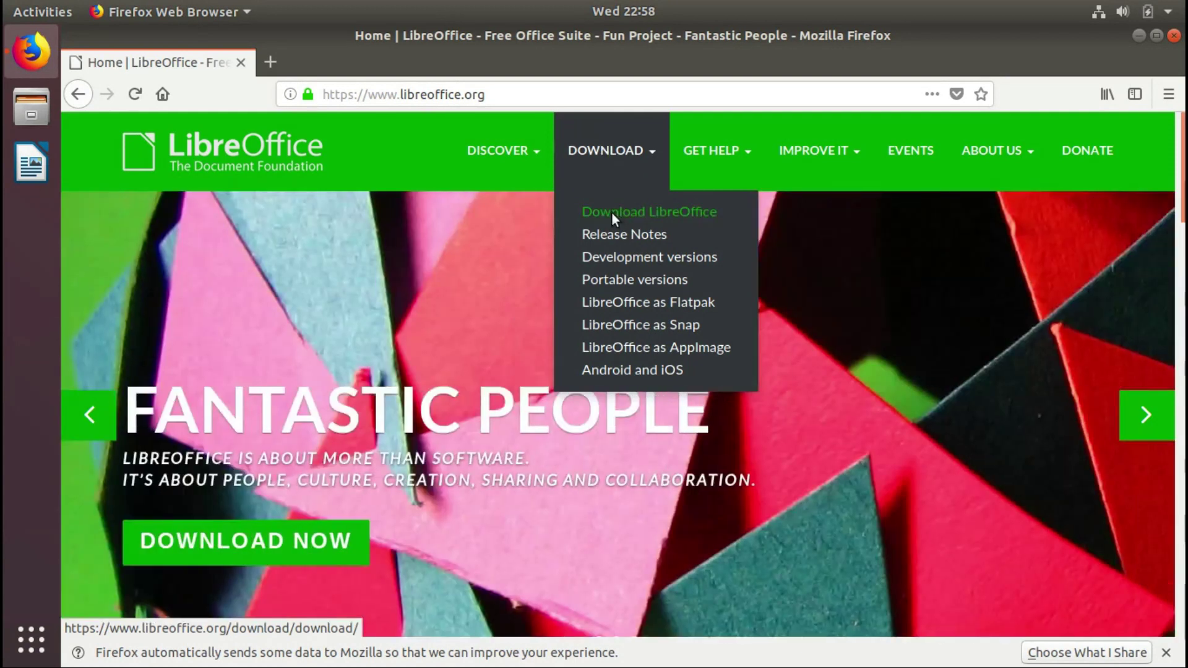
left_click(611, 211)
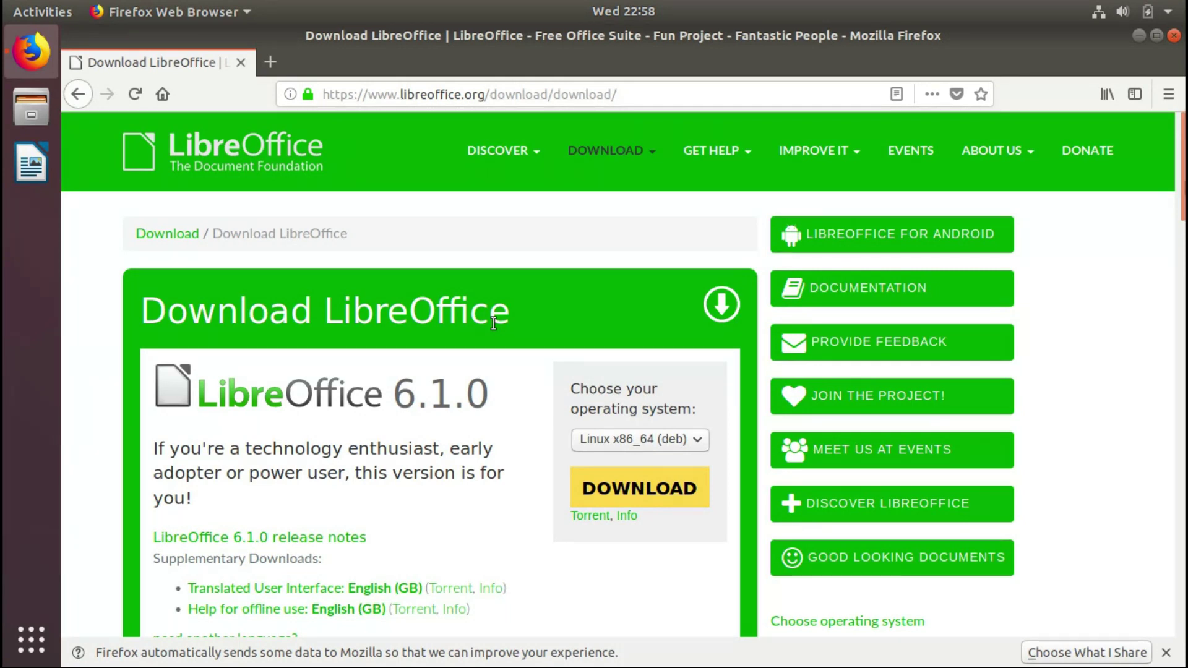
- Download the LibreOffice 6.1.0 Linux x86_64 (deb) archive and save it to disk
left_click(687, 440)
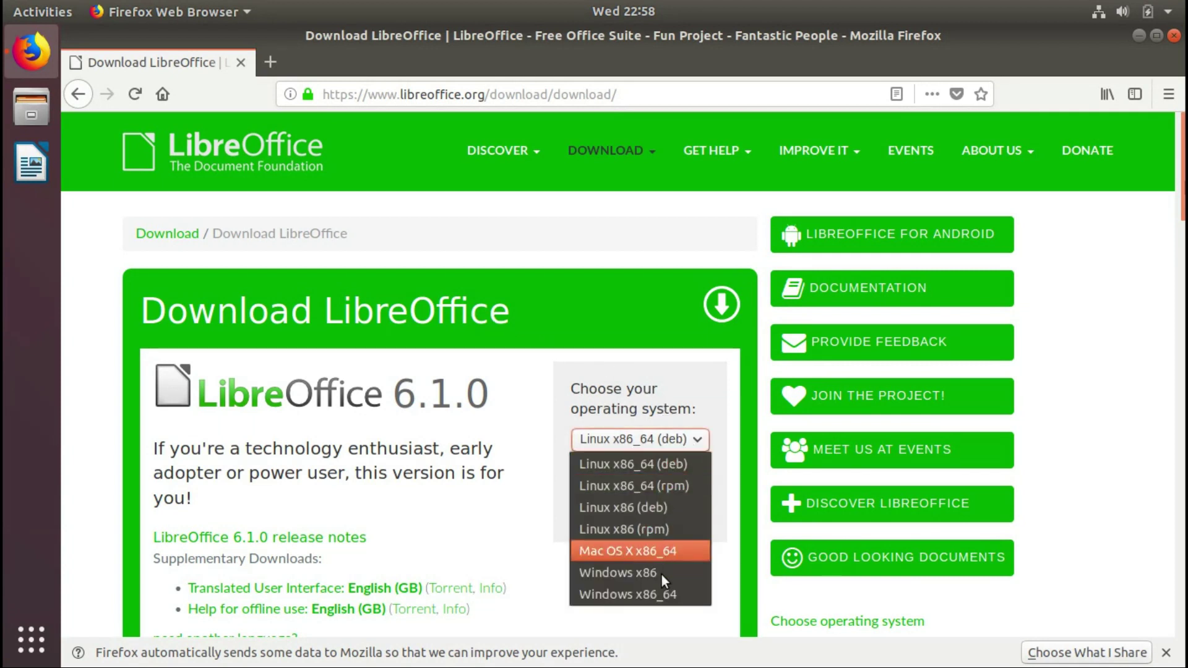
left_click(637, 462)
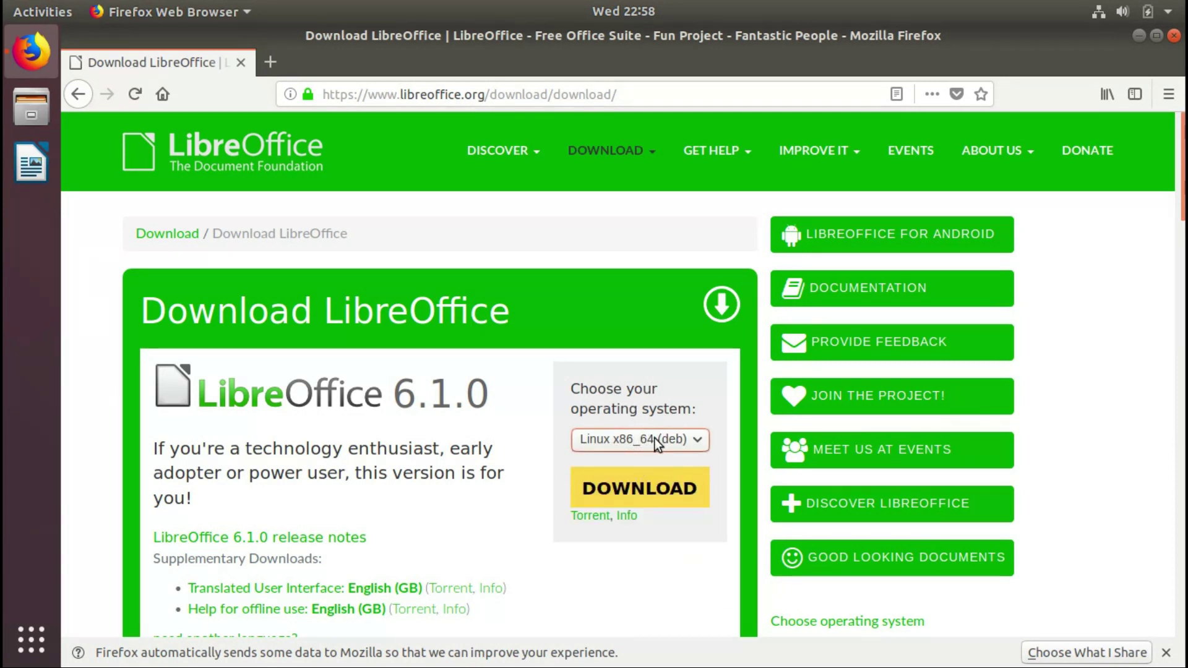
left_click(639, 489)
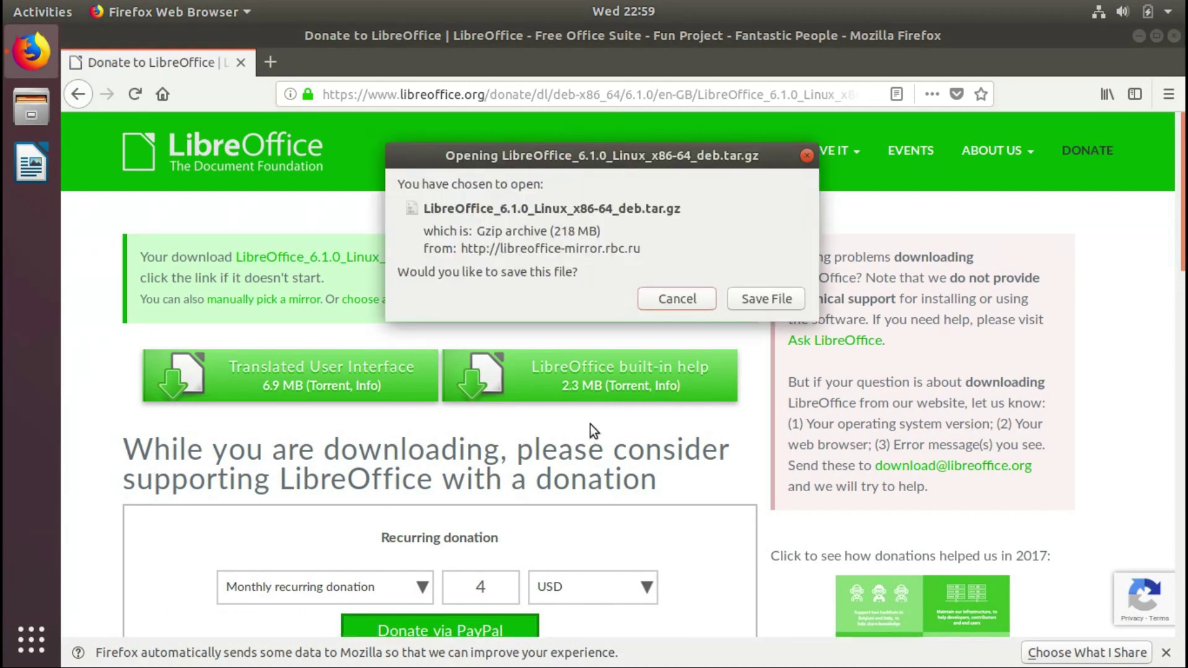
left_click(771, 300)
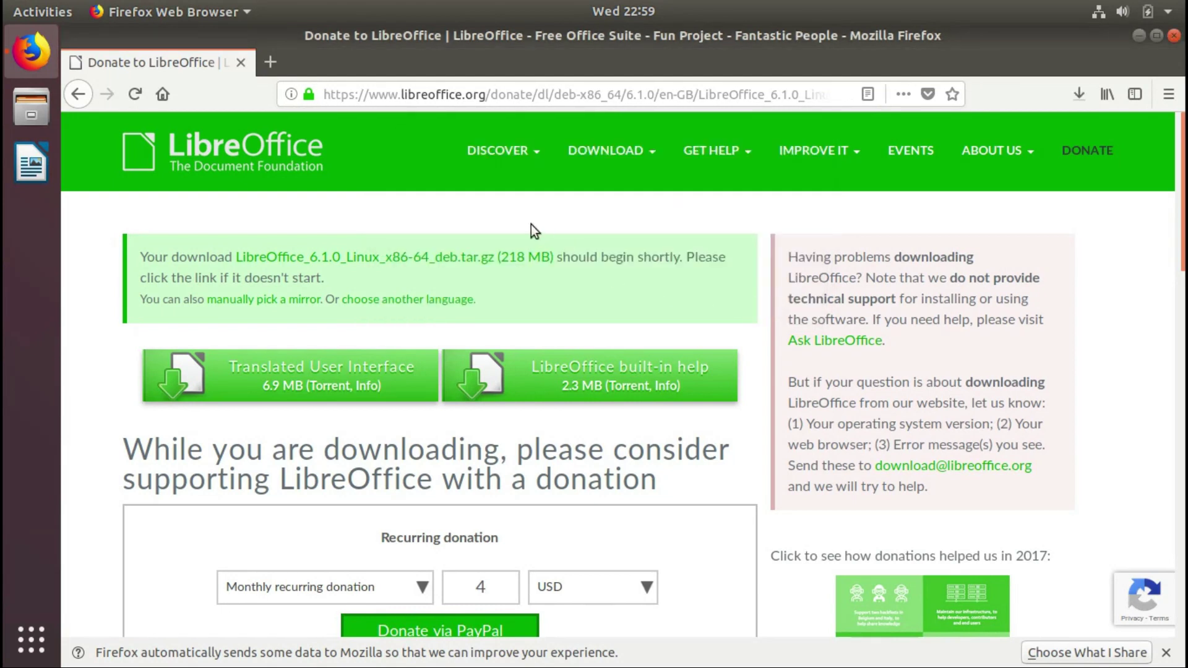
- Search Google for 'libreoffice ppa' from the Firefox address bar
left_click(456, 88)
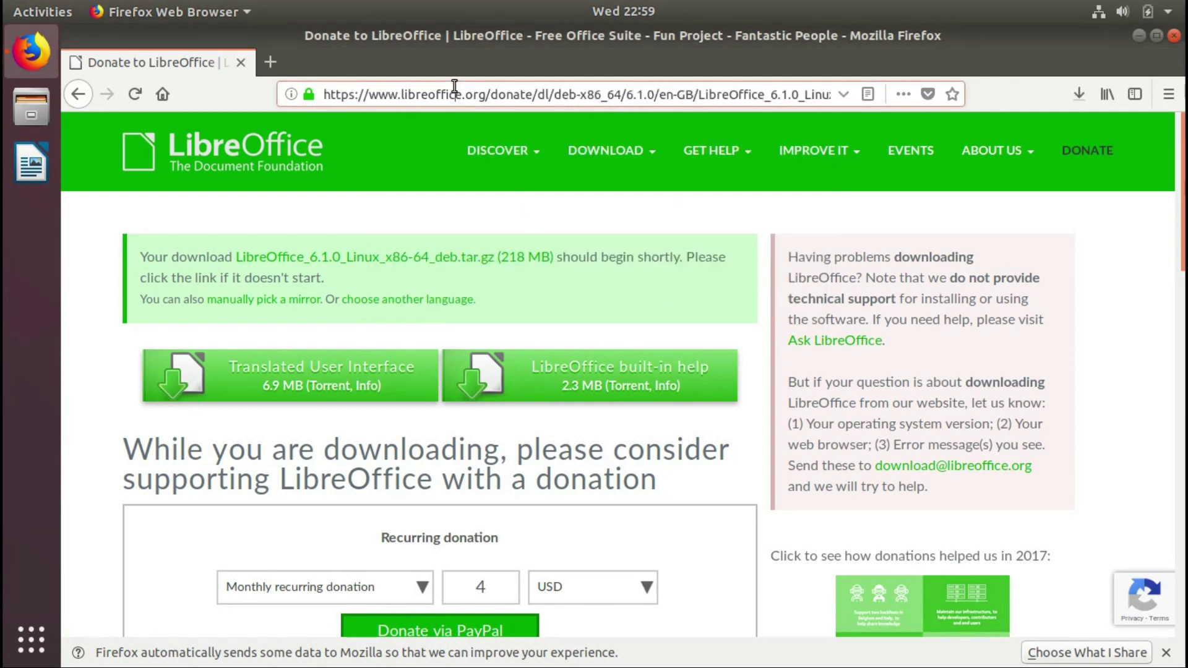
left_click(455, 87)
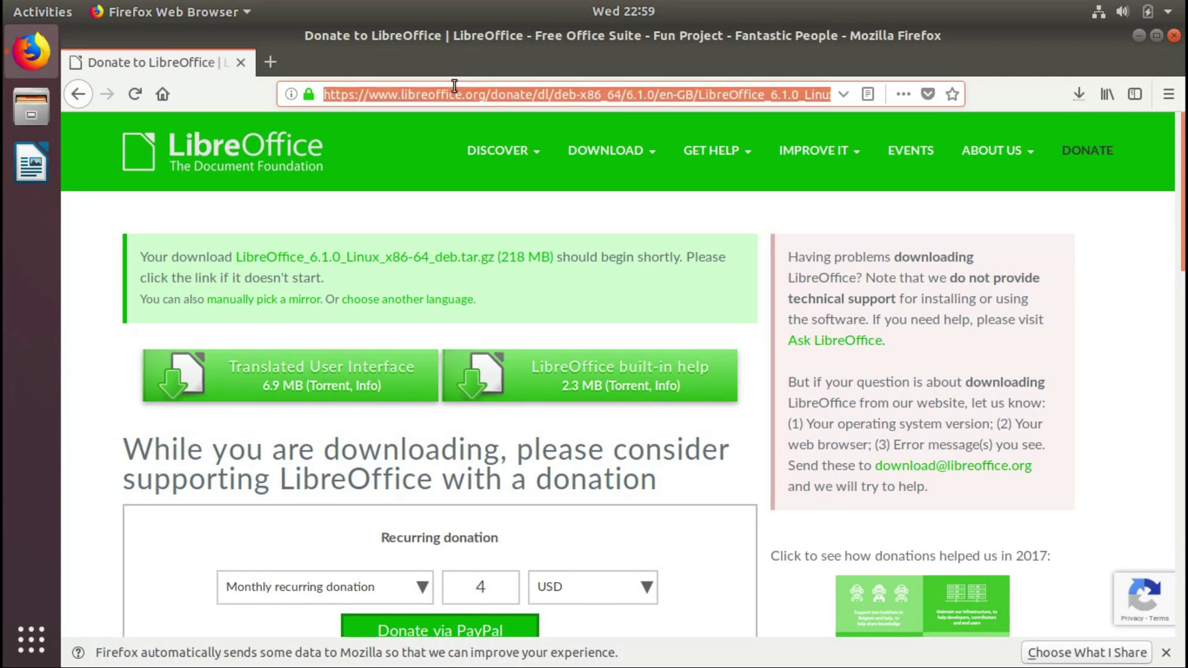
type("lib")
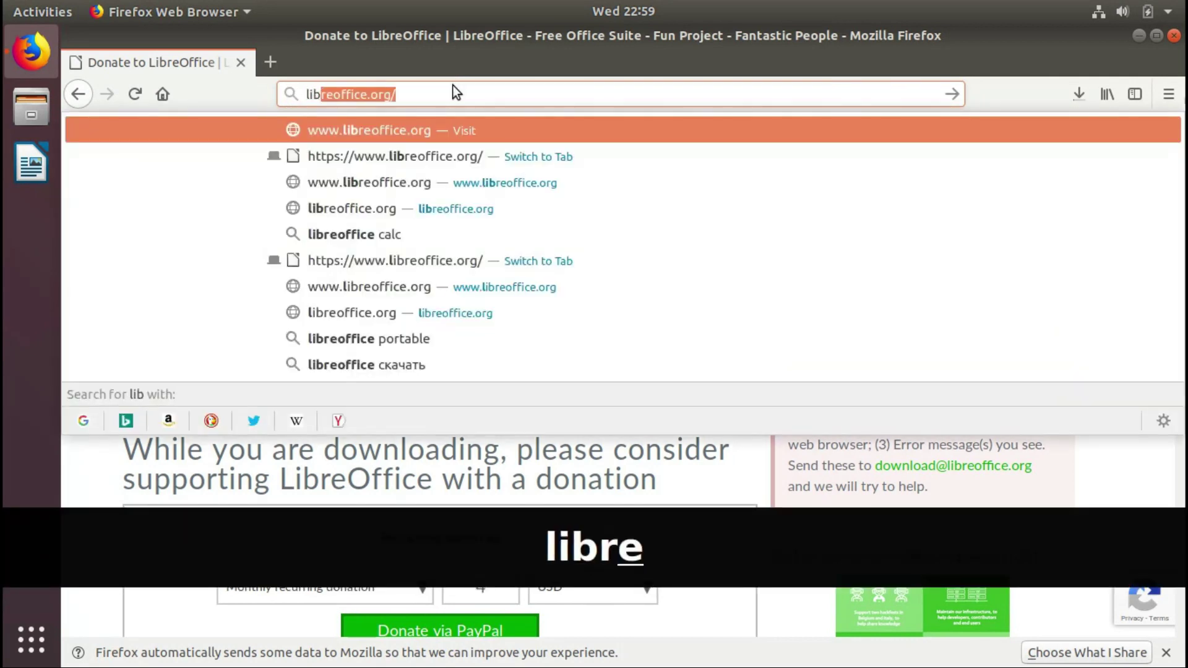
type("reoffice ")
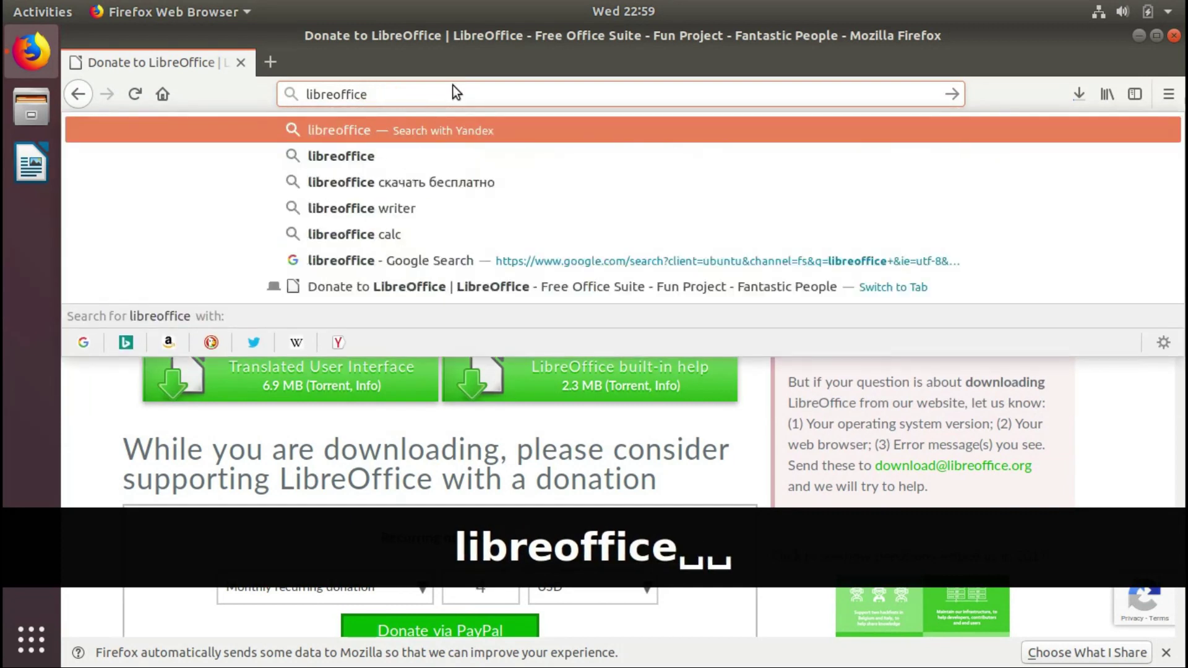
type(" ppa")
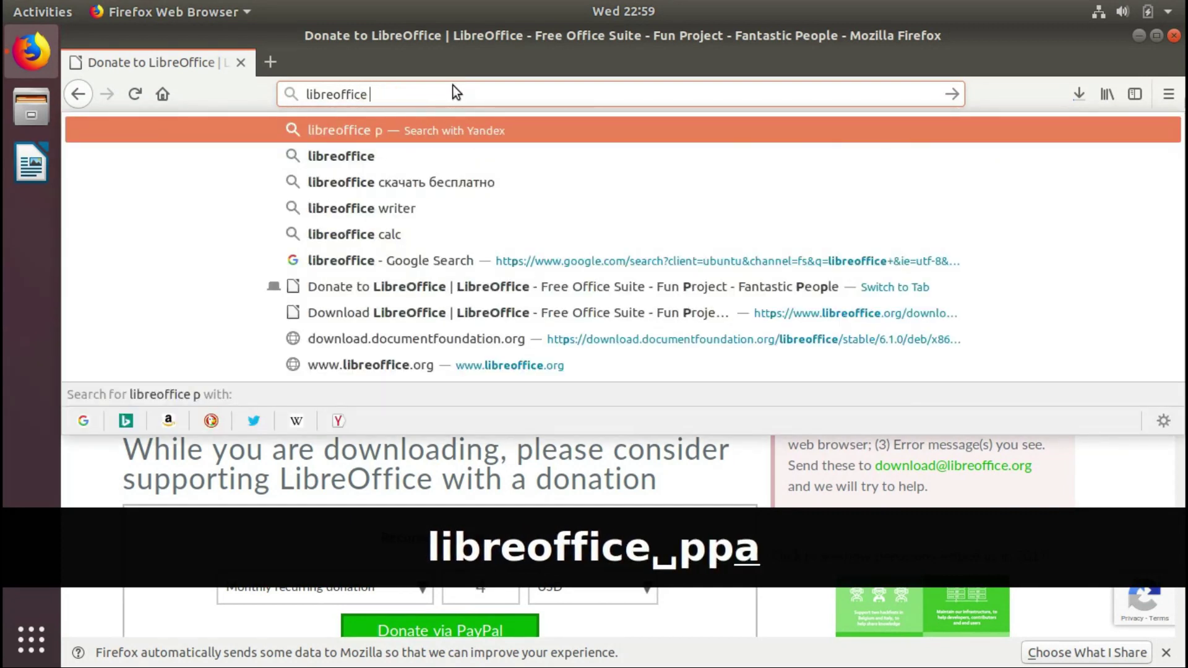
left_click(82, 421)
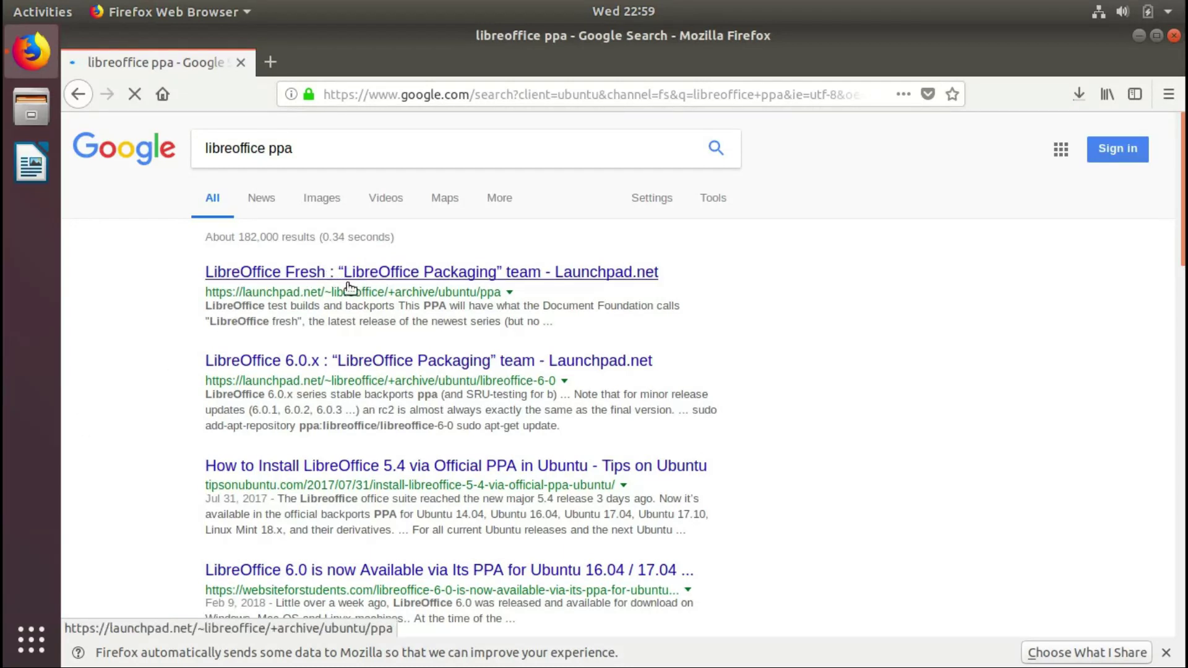
- Read the LibreOffice Fresh Launchpad page, including its add-apt-repository ppa:libreoffice/ppa instructions
left_click(399, 278)
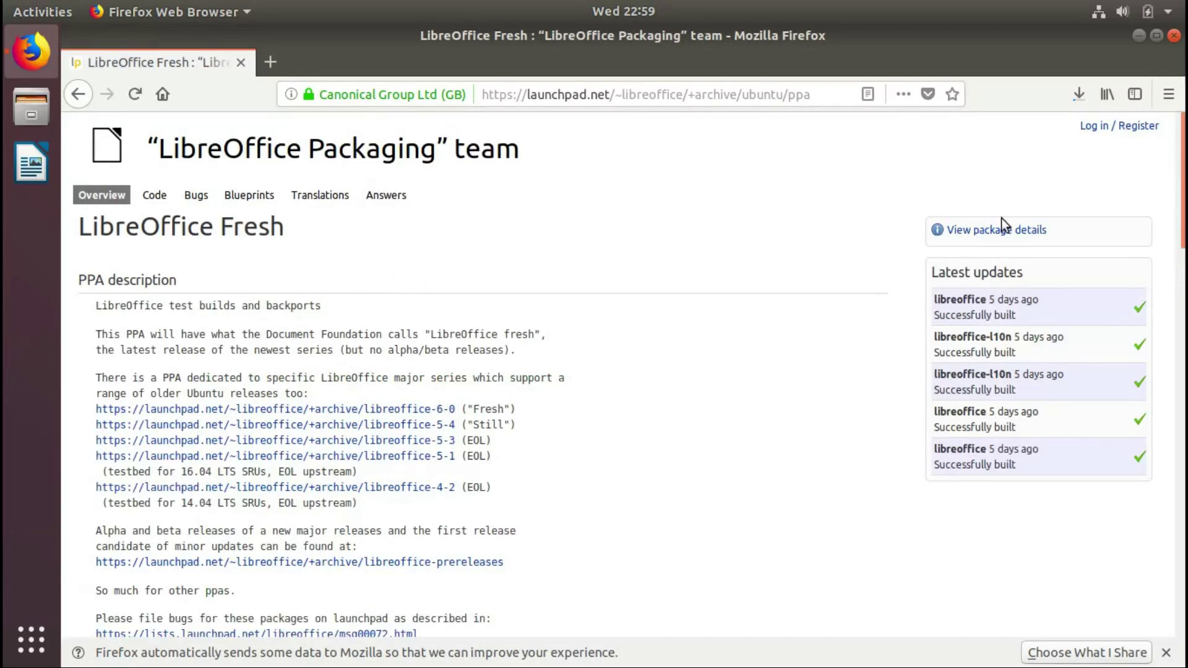
left_click_drag(1184, 198, 1186, 503)
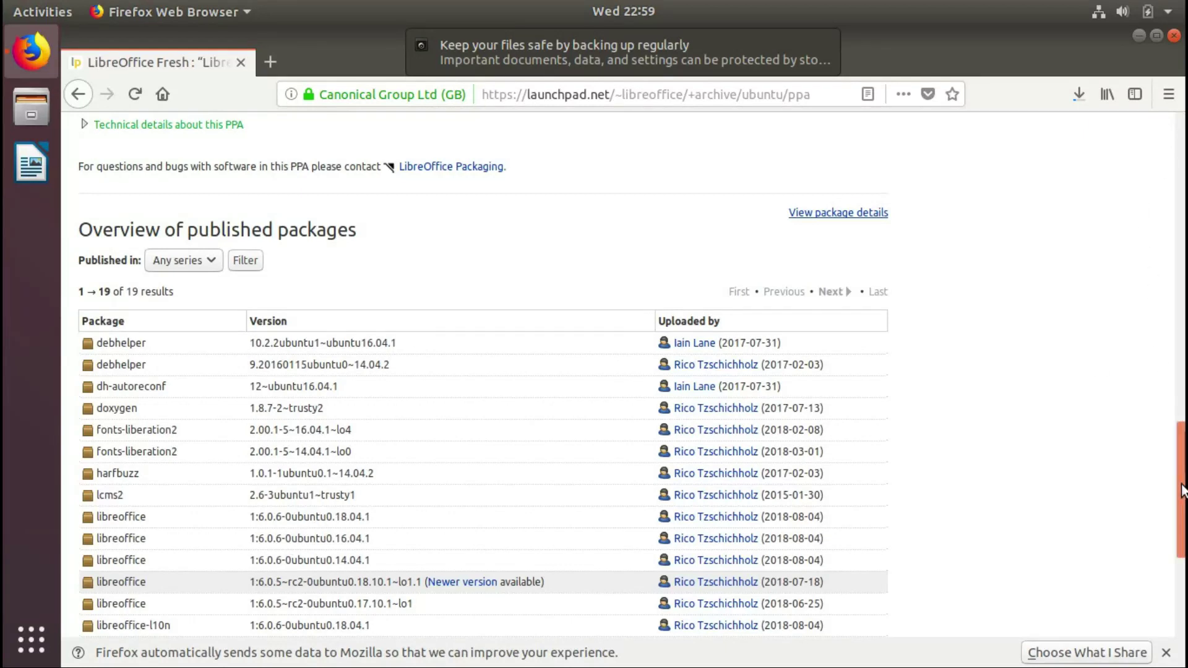
scroll(1183, 435, "up", 3)
scroll(1184, 435, "up", 5)
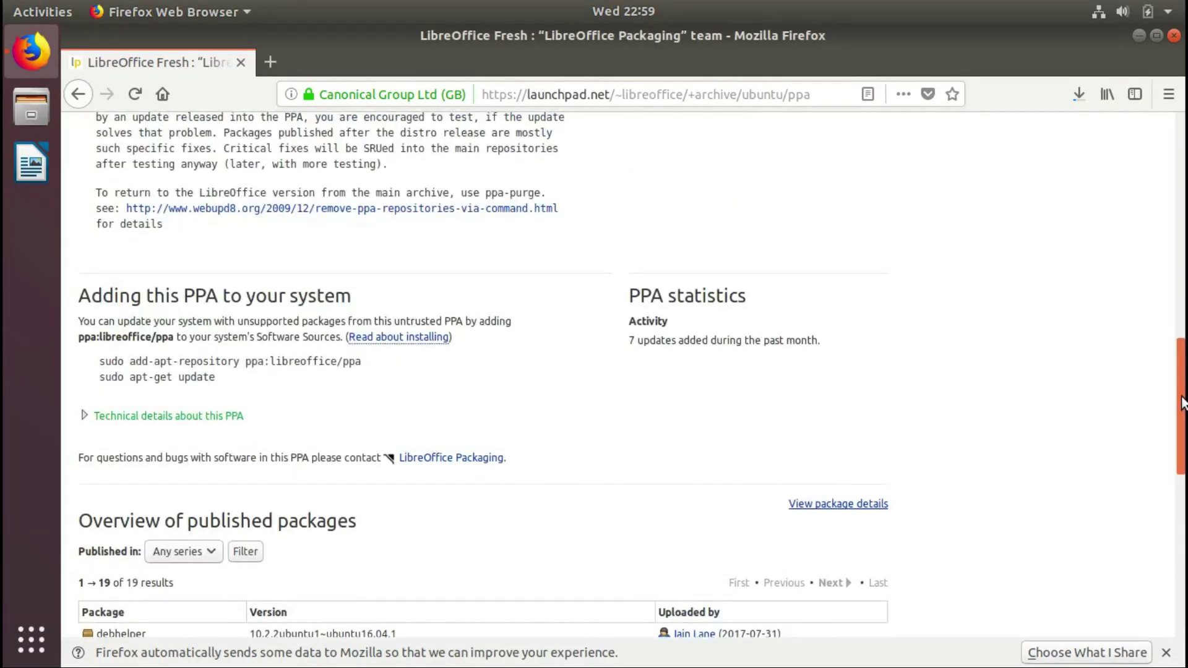
scroll(1183, 402, "up", 1)
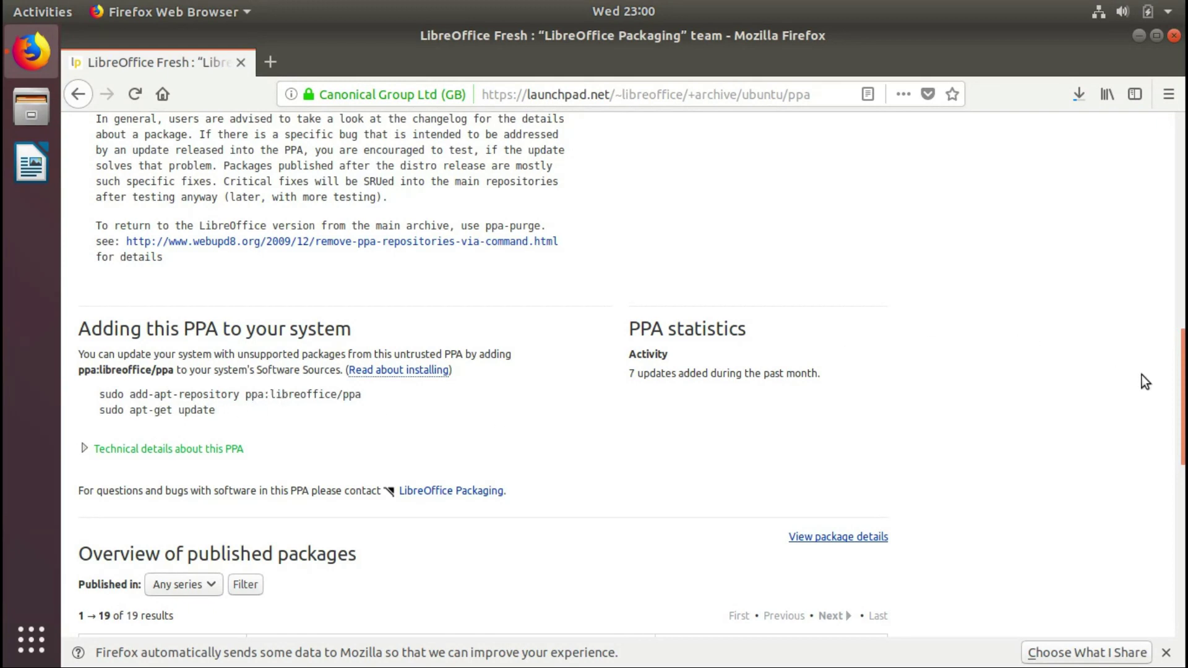
left_click_drag(1182, 362, 1179, 149)
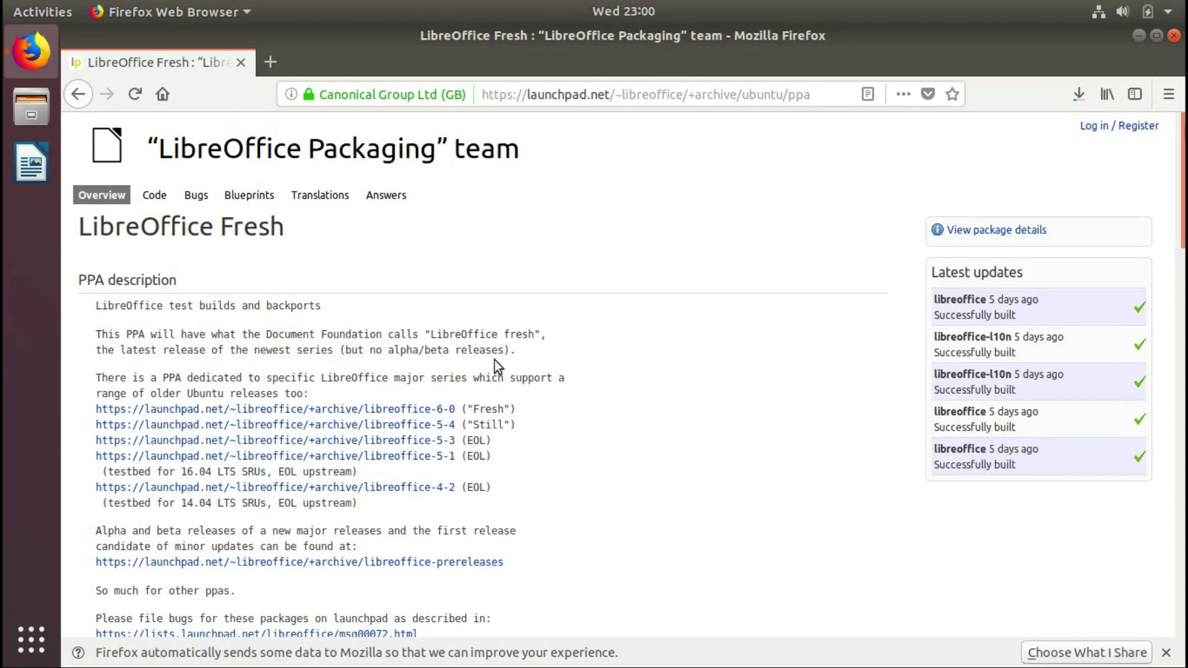
- Confirm the 218 MB LibreOffice 6.1.0 deb archive download has finished
left_click(1074, 95)
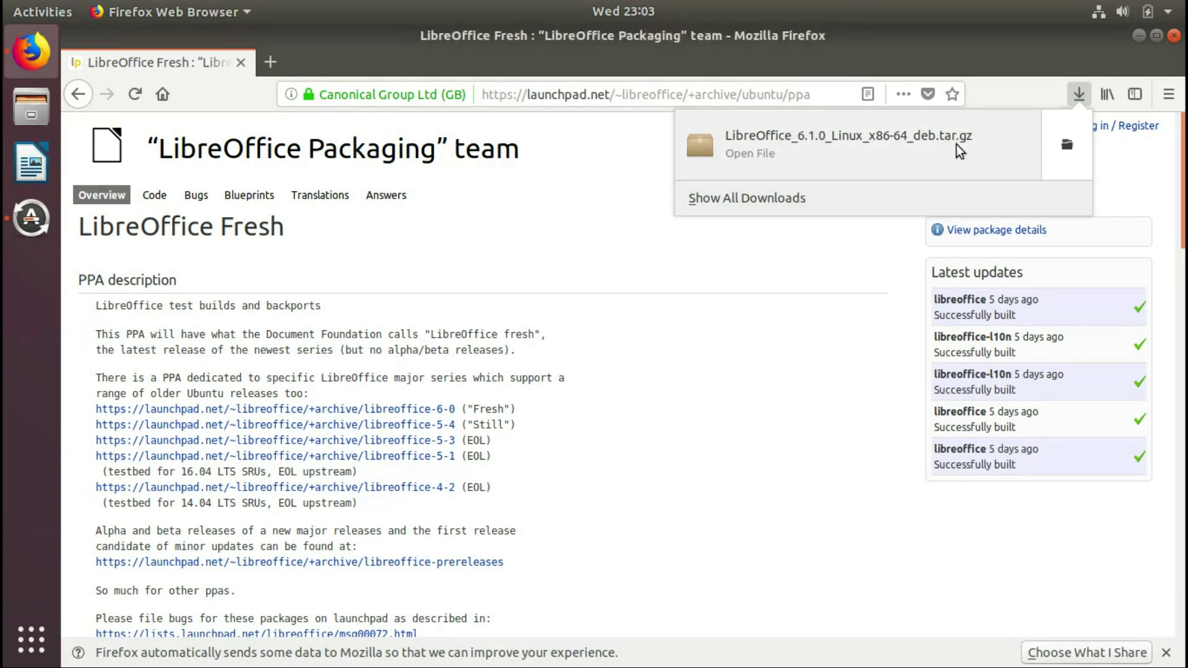
- Close the browser and extract the downloaded LibreOffice 6.1.0 tar.gz archive into Downloads
left_click(1067, 148)
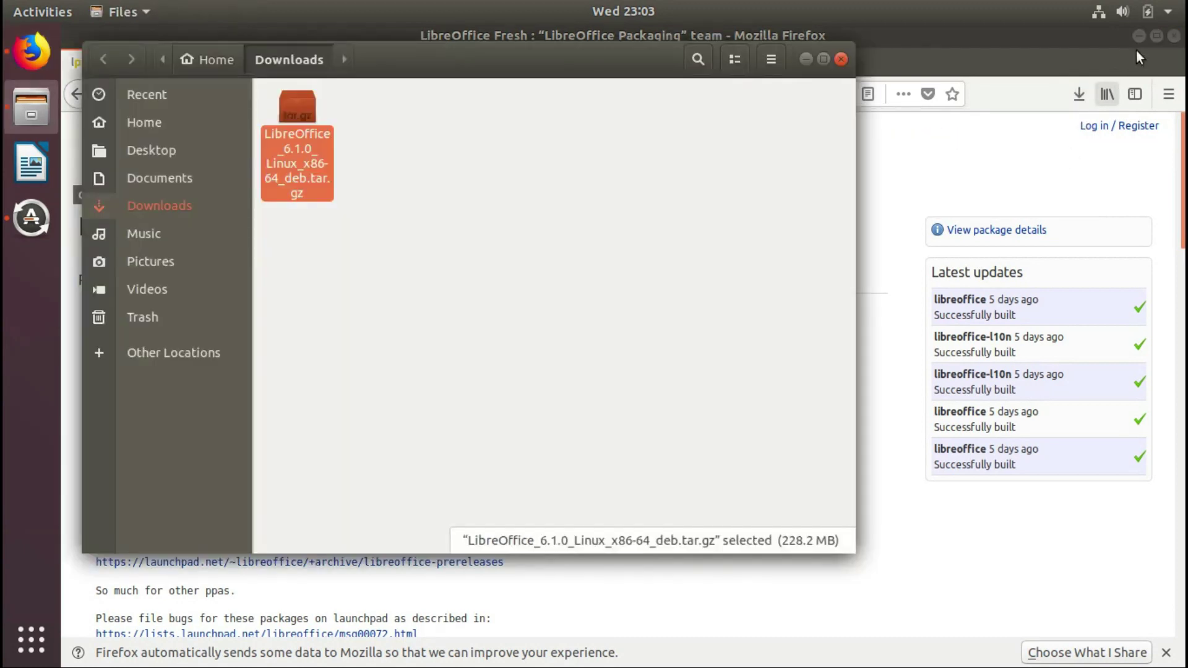
left_click(1175, 37)
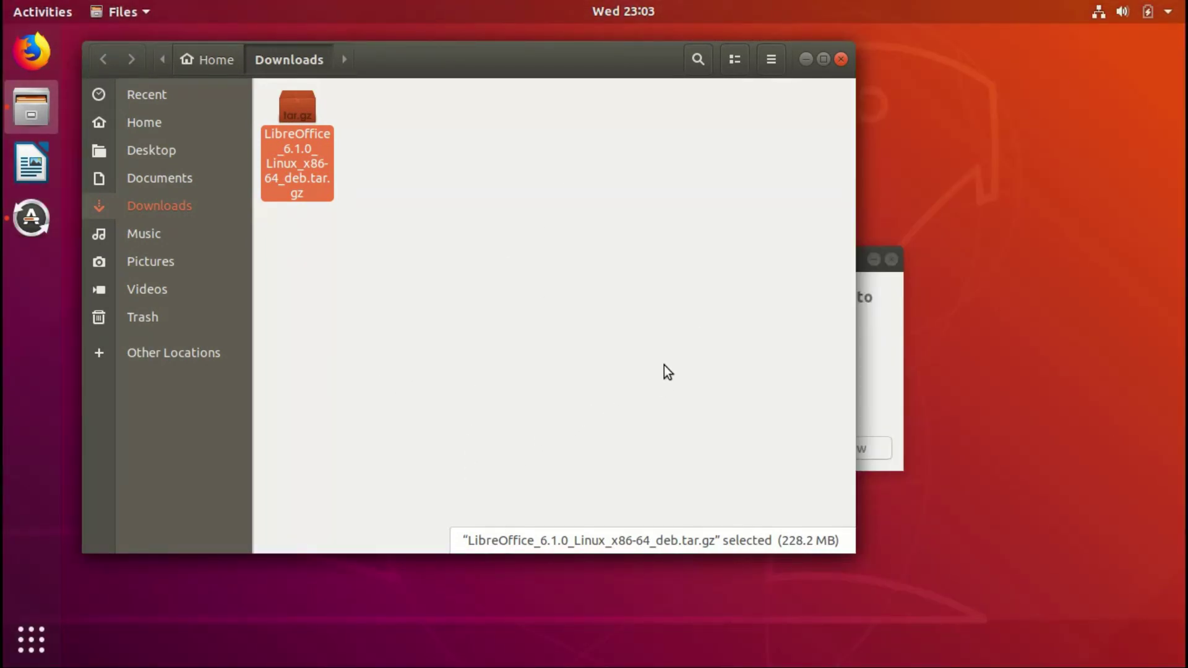
right_click(287, 132)
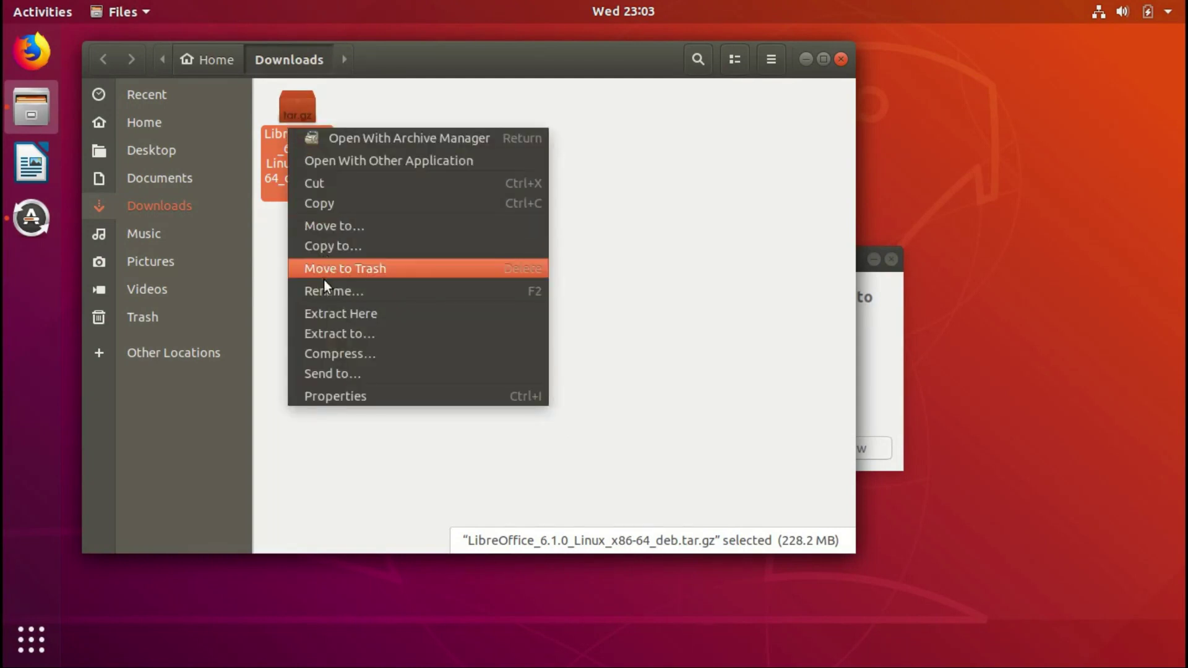
left_click(335, 314)
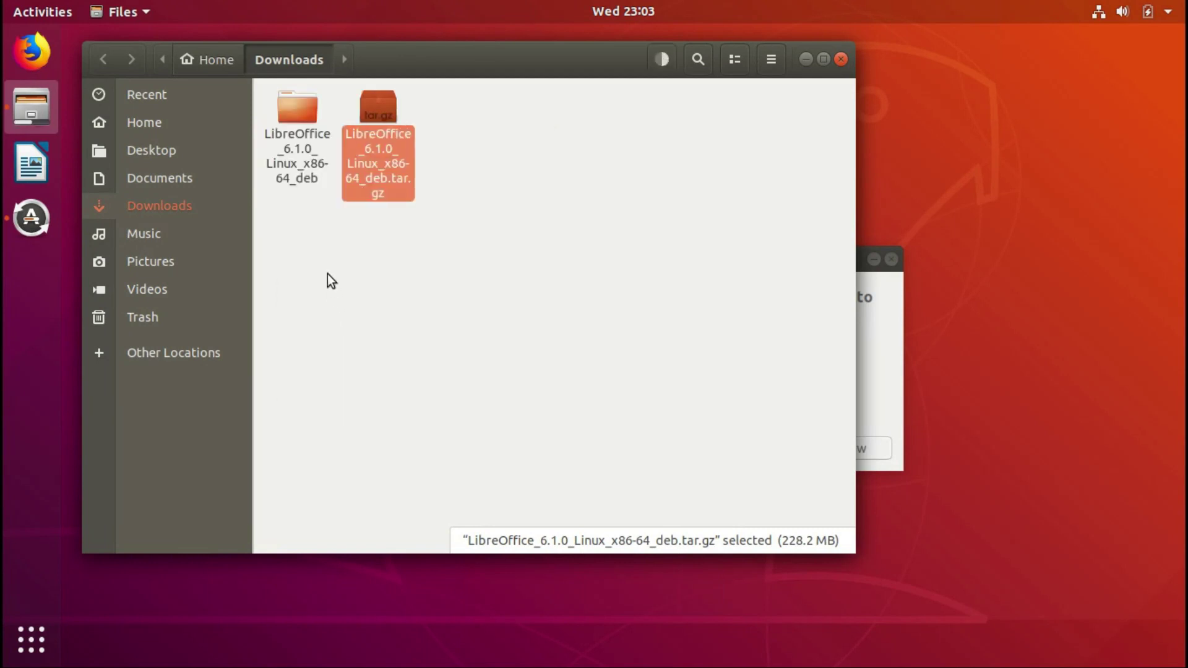
- Open the extracted LibreOffice_6.1.0.3 DEBS folder and maximize the Files window
left_click(318, 156)
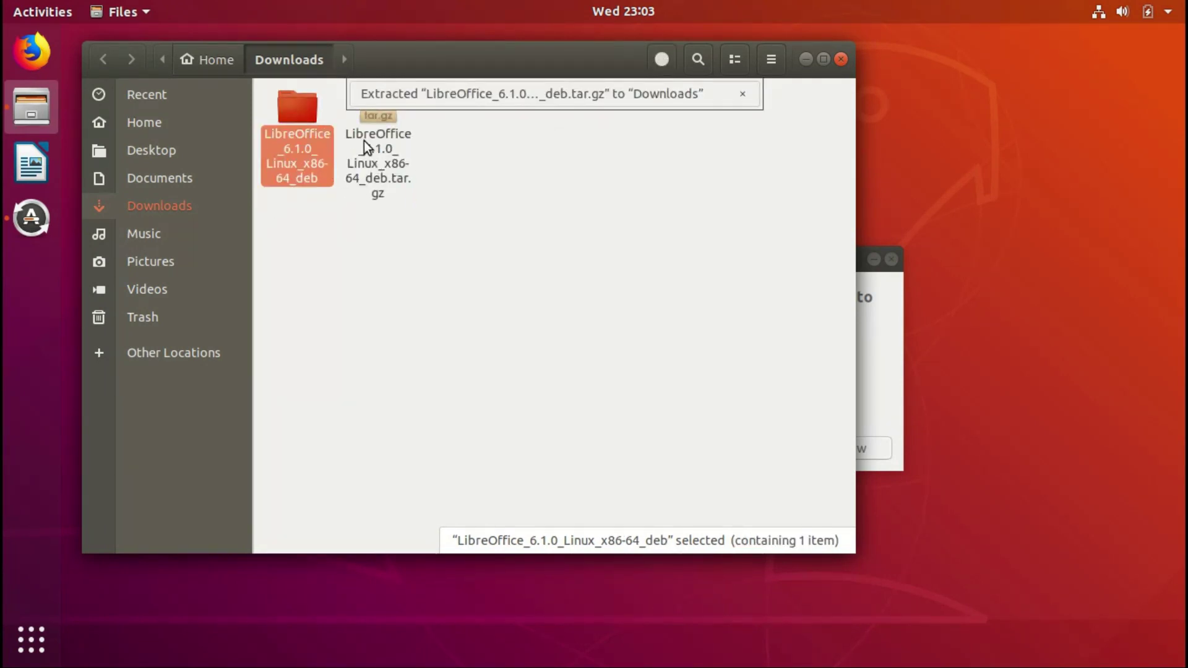
double_click(295, 161)
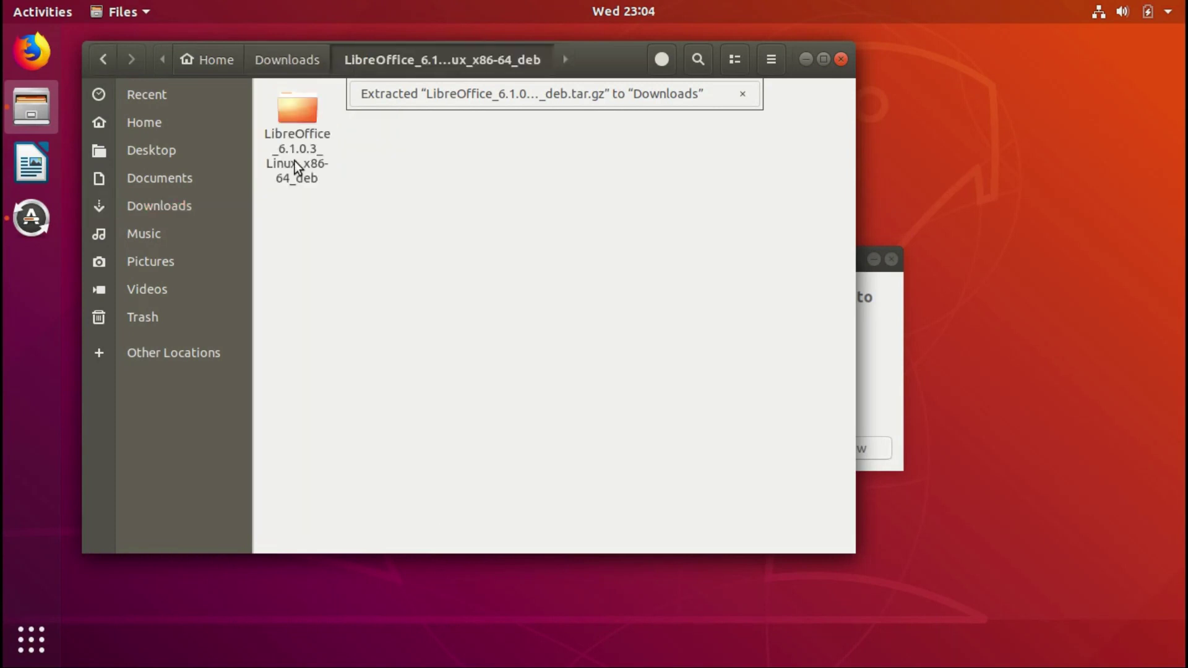
double_click(294, 157)
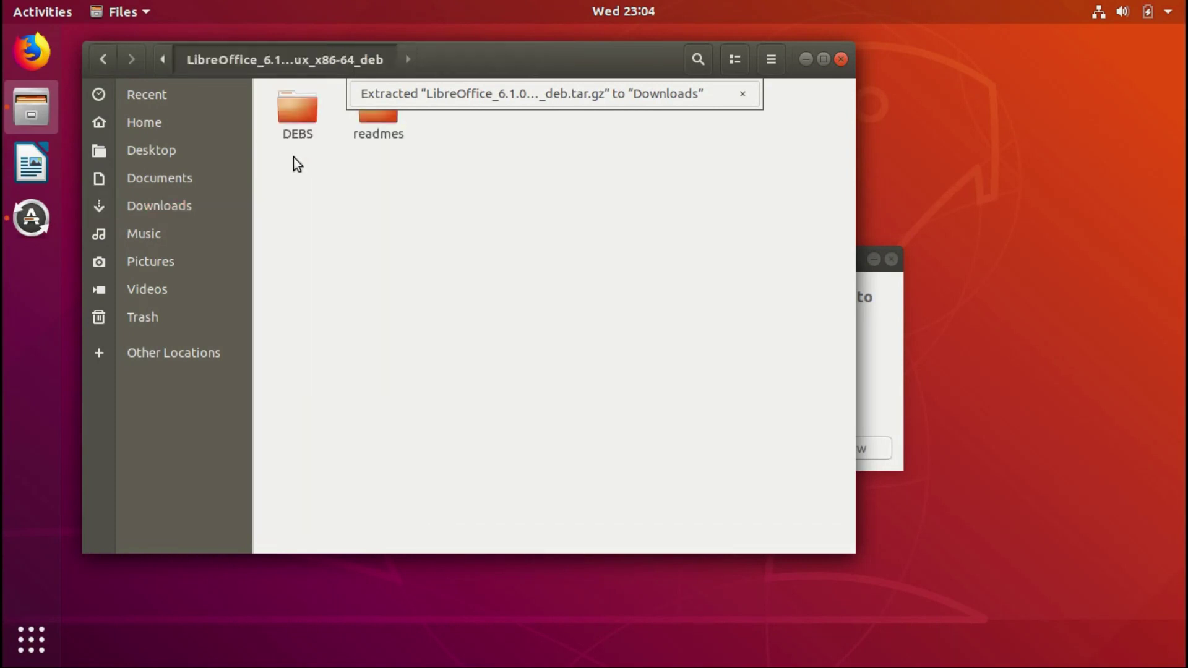
double_click(291, 117)
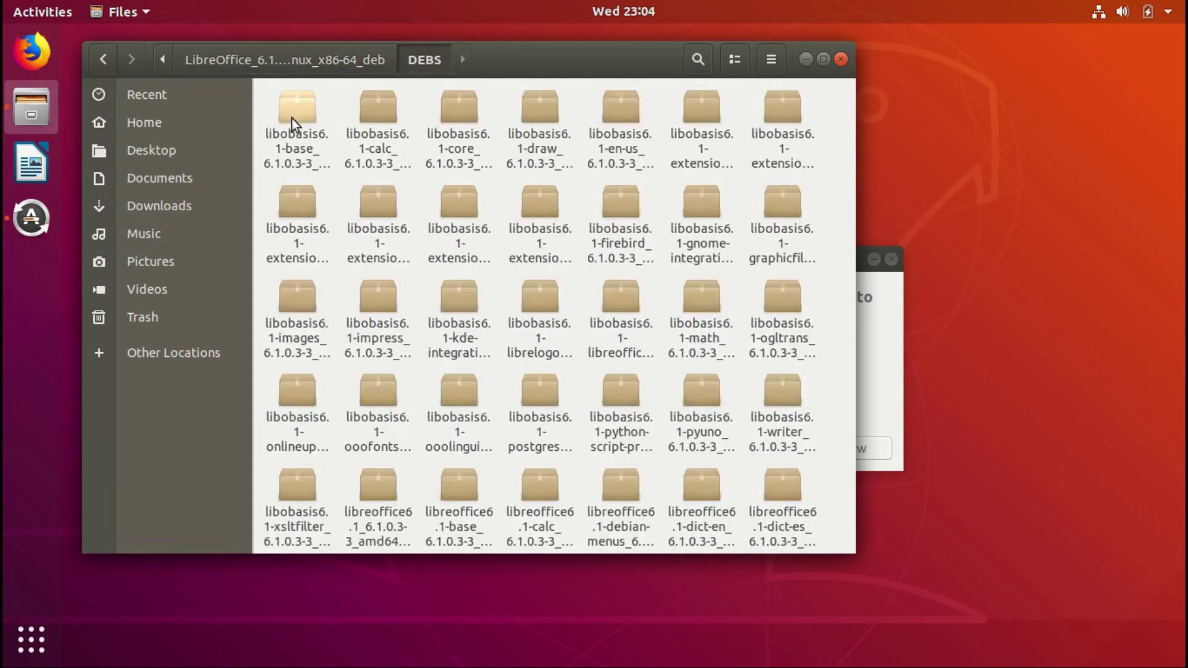
left_click(823, 57)
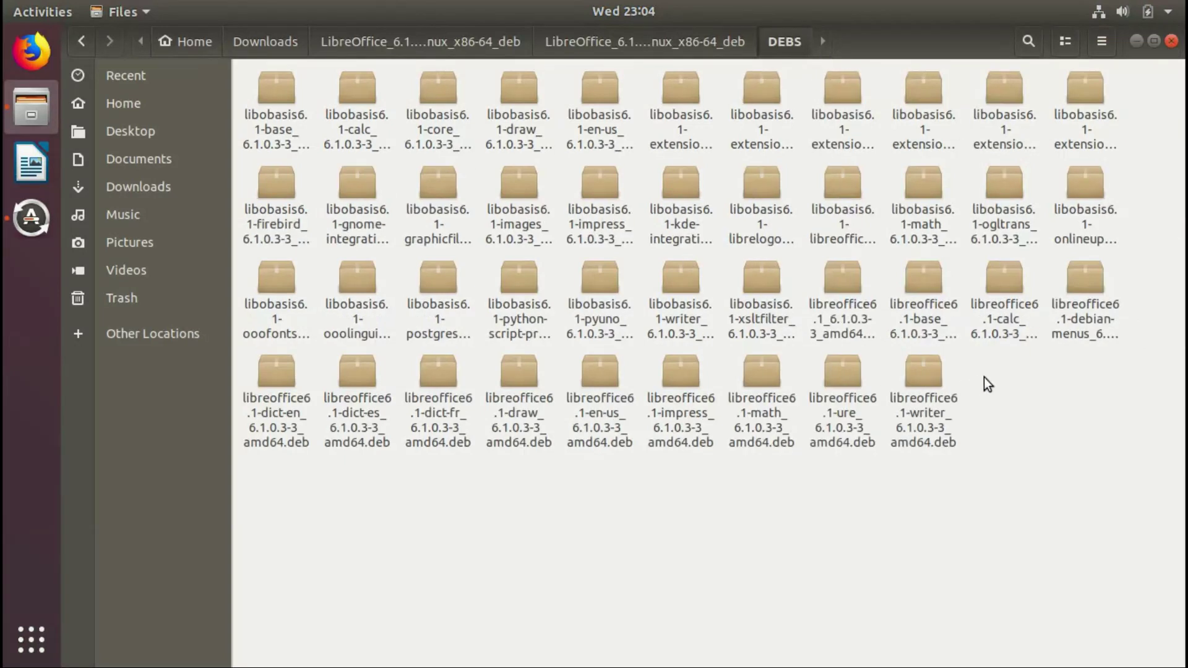
right_click(1020, 432)
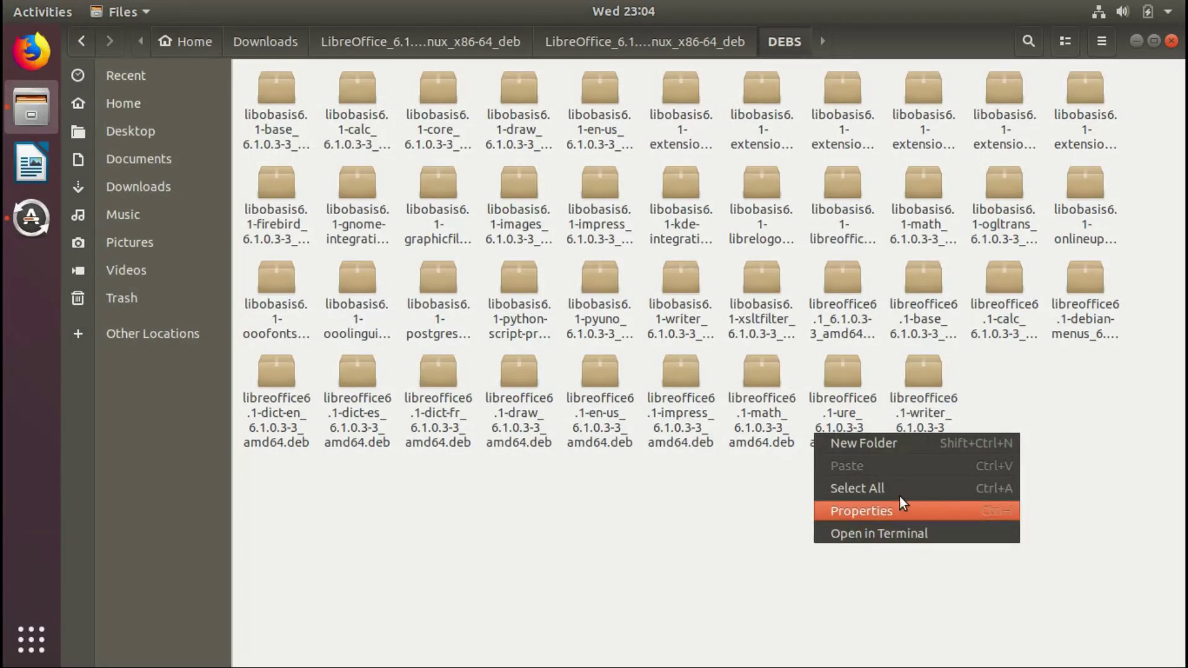
- Install all LibreOffice 6.1 packages with sudo dpkg -i *.deb from the DEBS folder
left_click(872, 536)
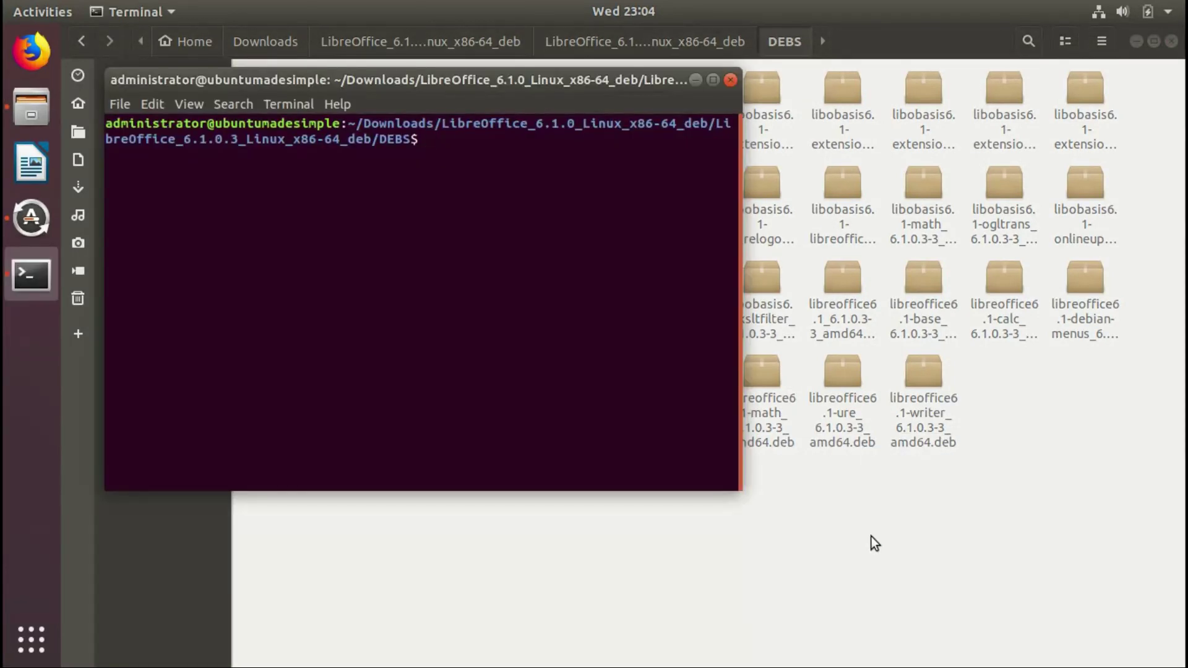
type("sudo")
type("dpk")
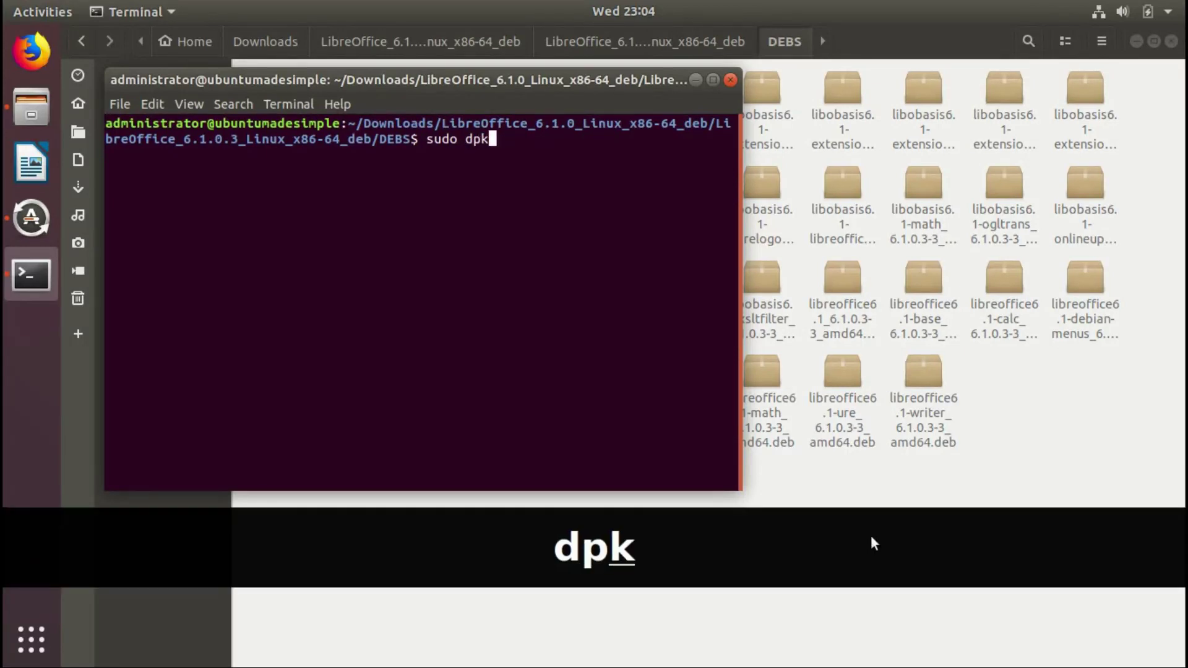
type("g -")
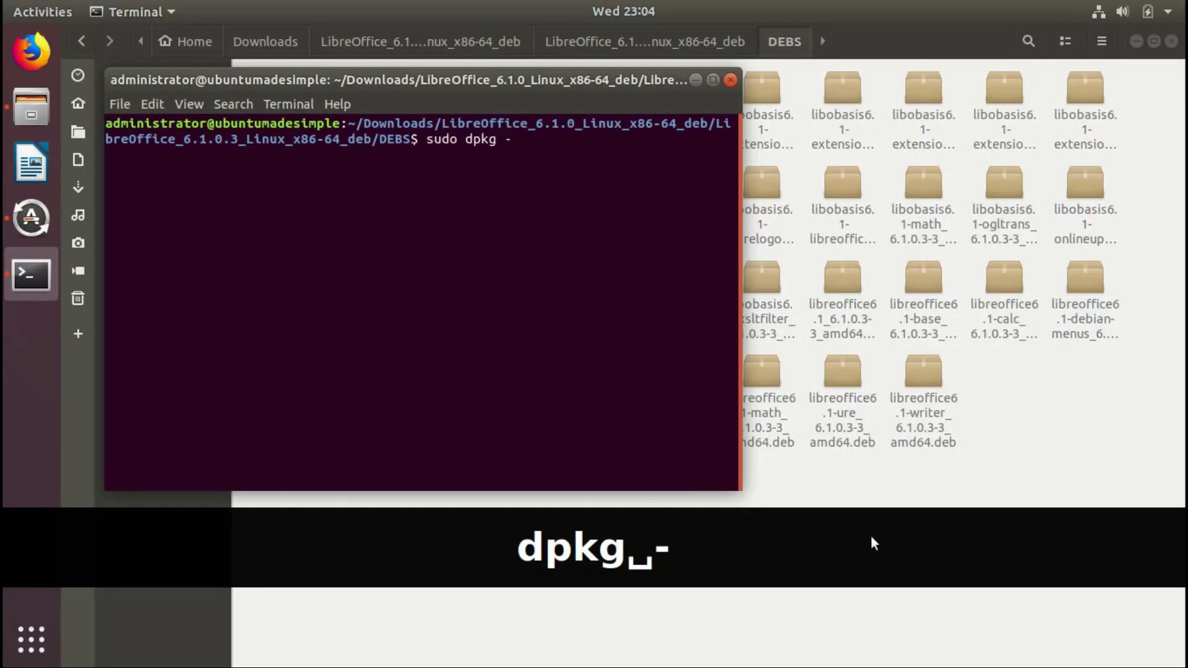
type("i ")
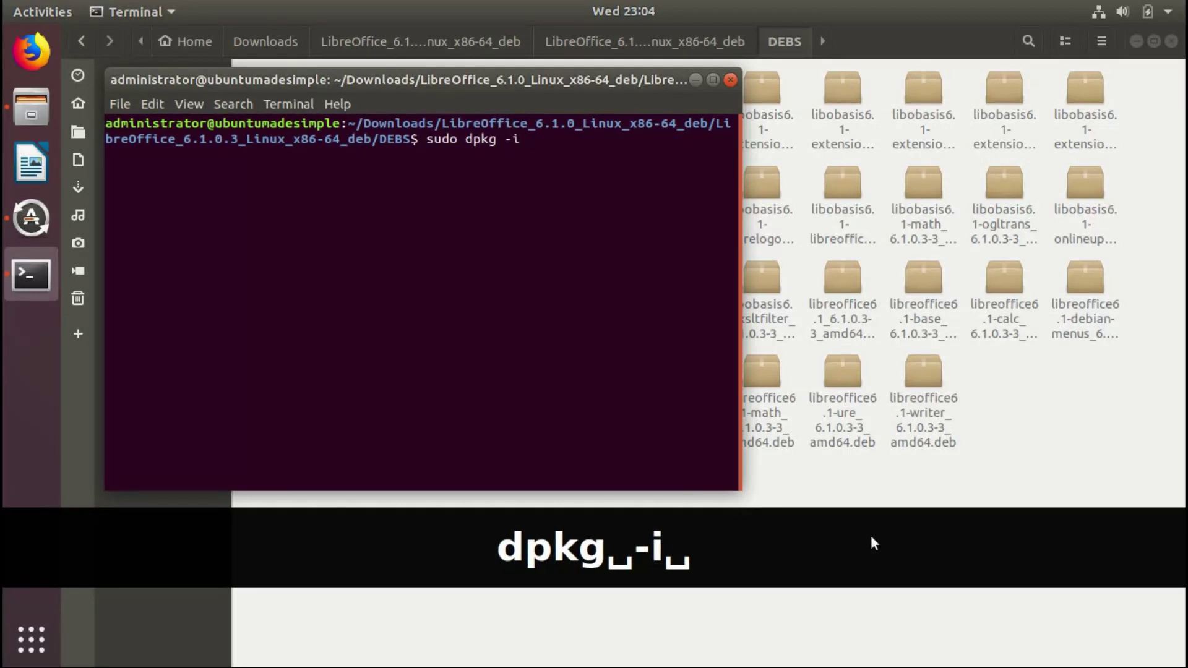
type("*")
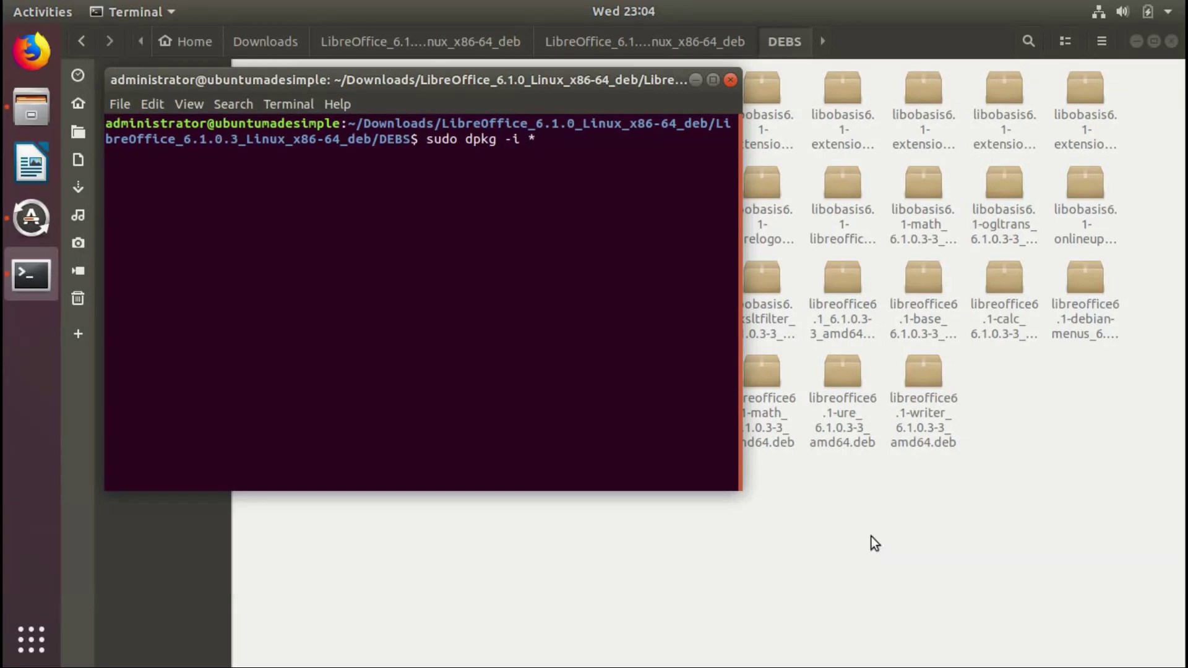
type(".deb")
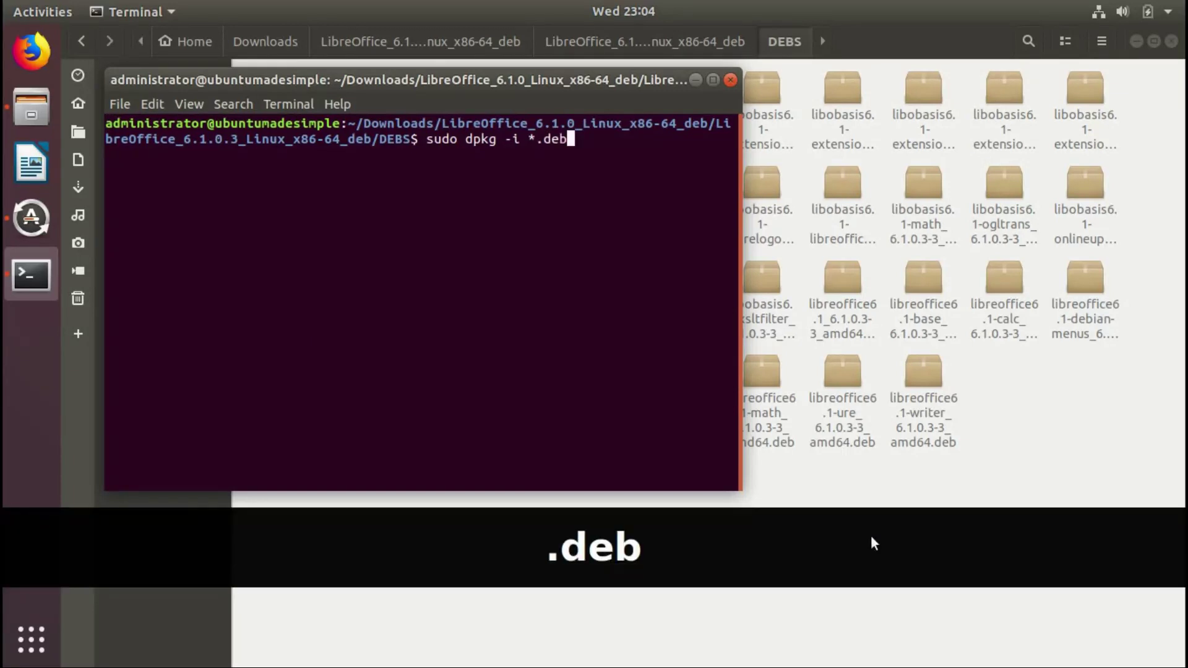
key("Return")
type("ubu")
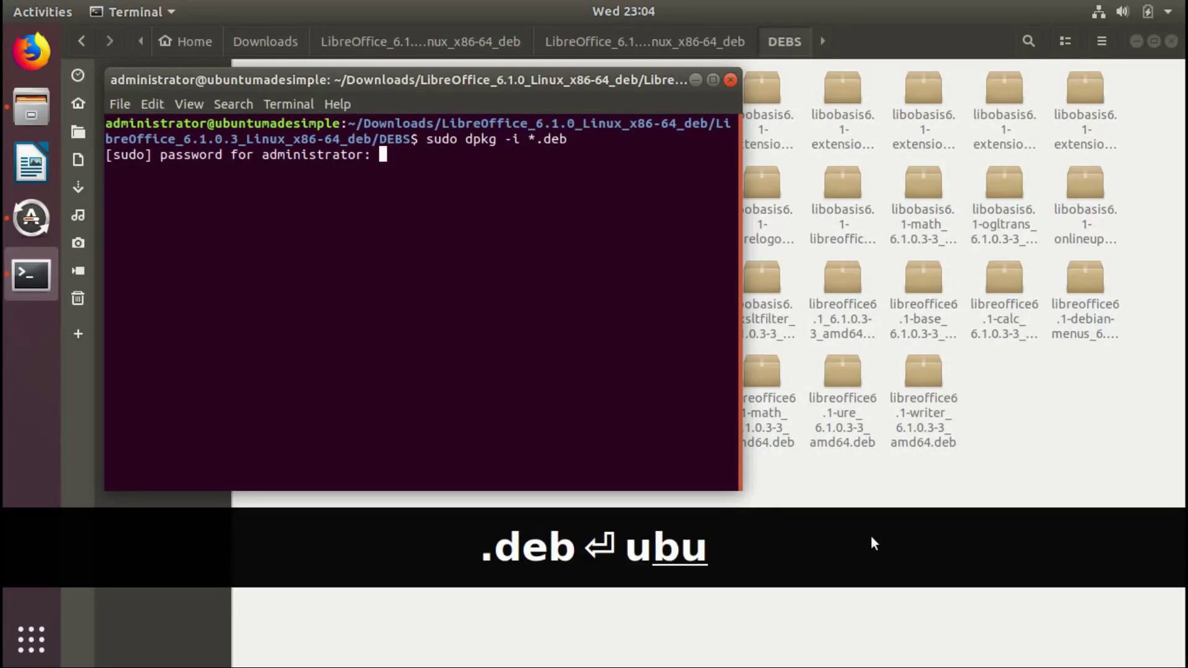
type("ntu")
key("Return")
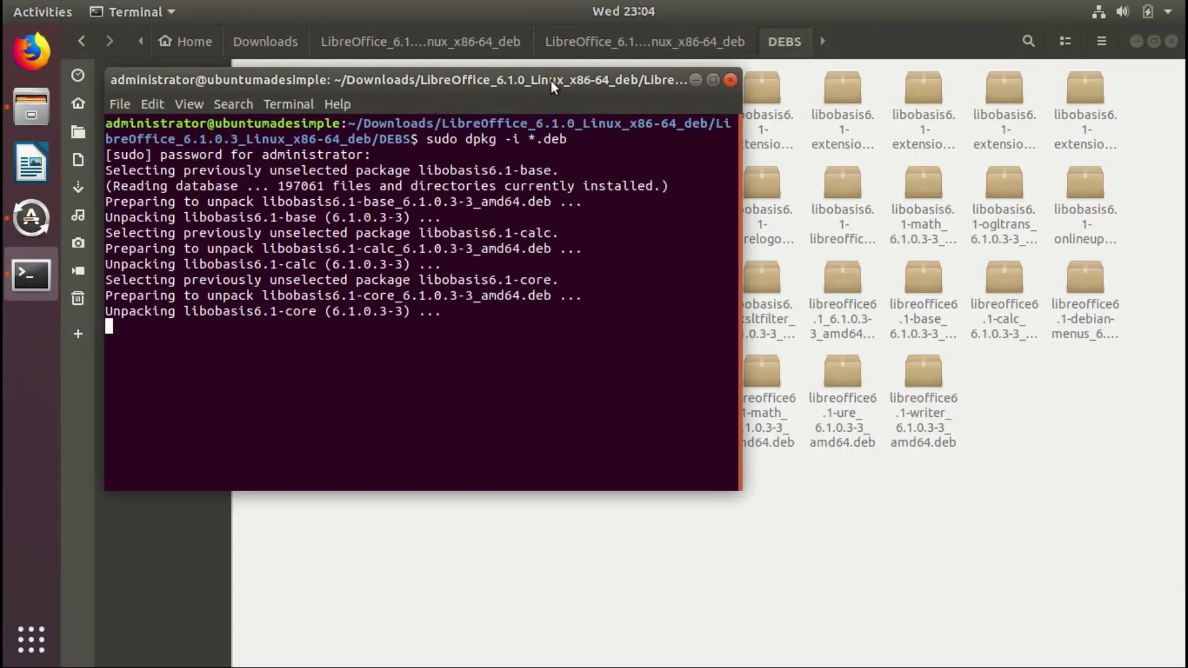
left_click_drag(550, 81, 634, 534)
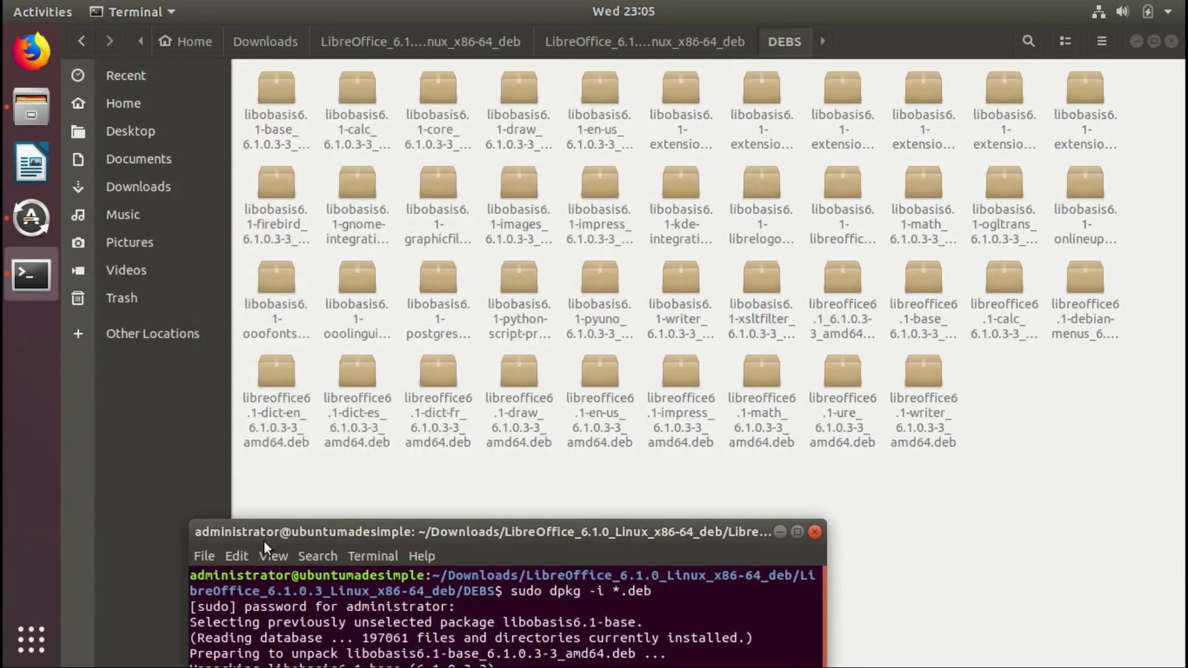
left_click_drag(417, 533, 496, 177)
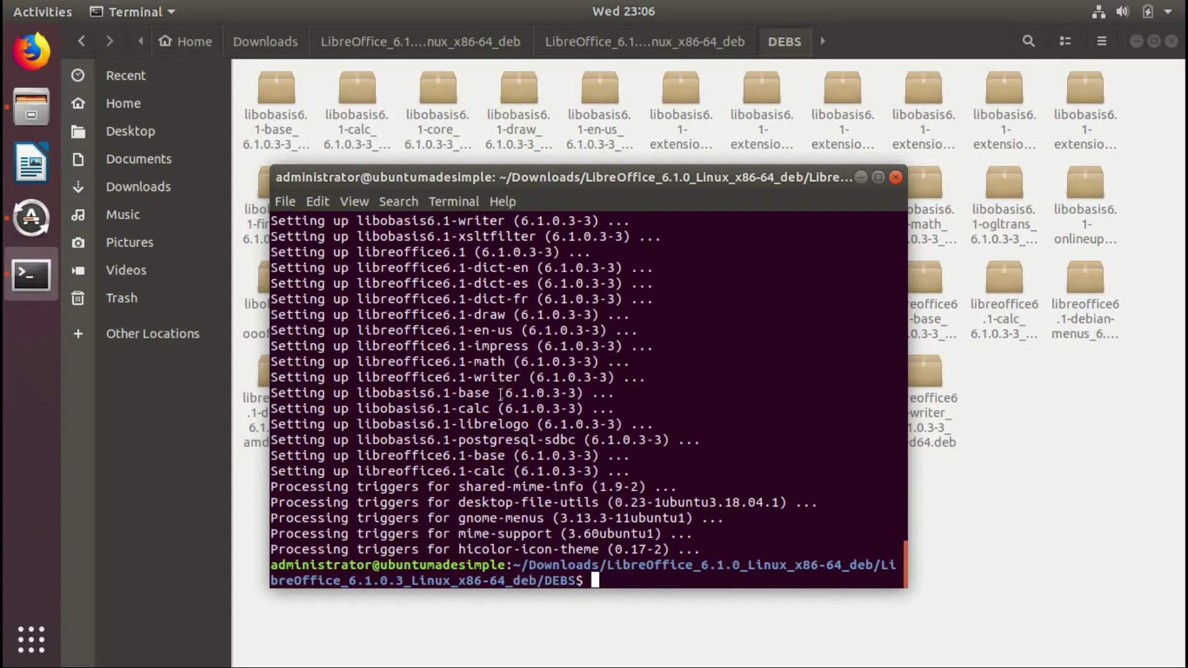
- Close the terminal and trash the extracted LibreOffice folder and tar.gz archive
left_click(895, 177)
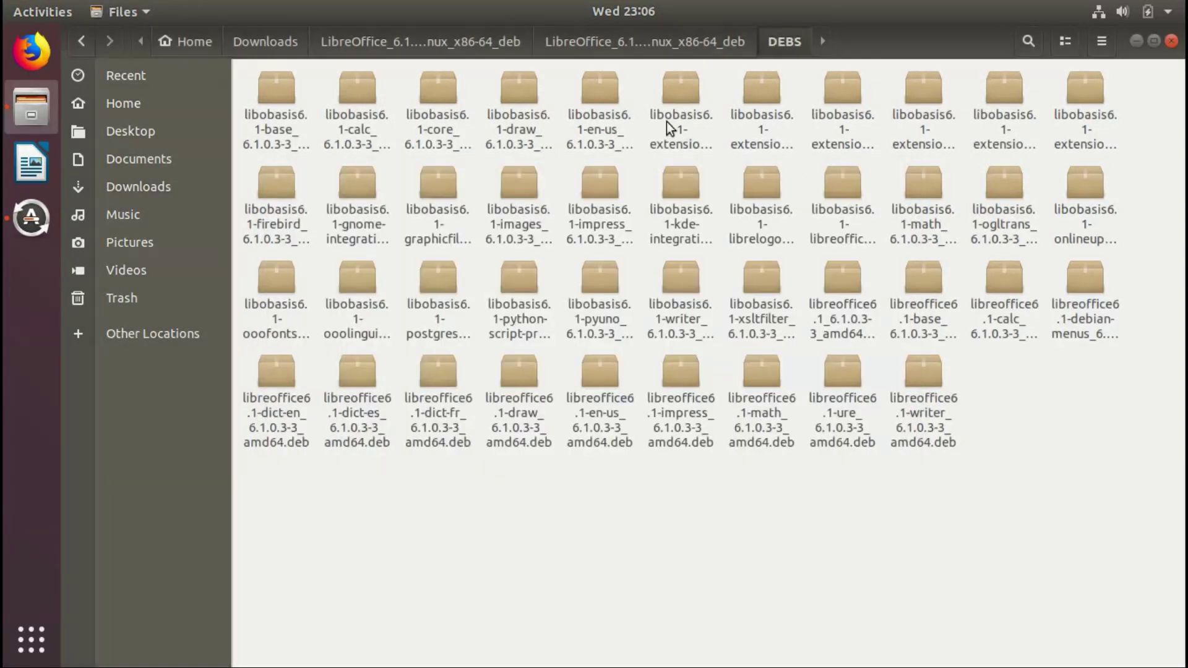
left_click(272, 44)
left_click_drag(269, 200, 378, 111)
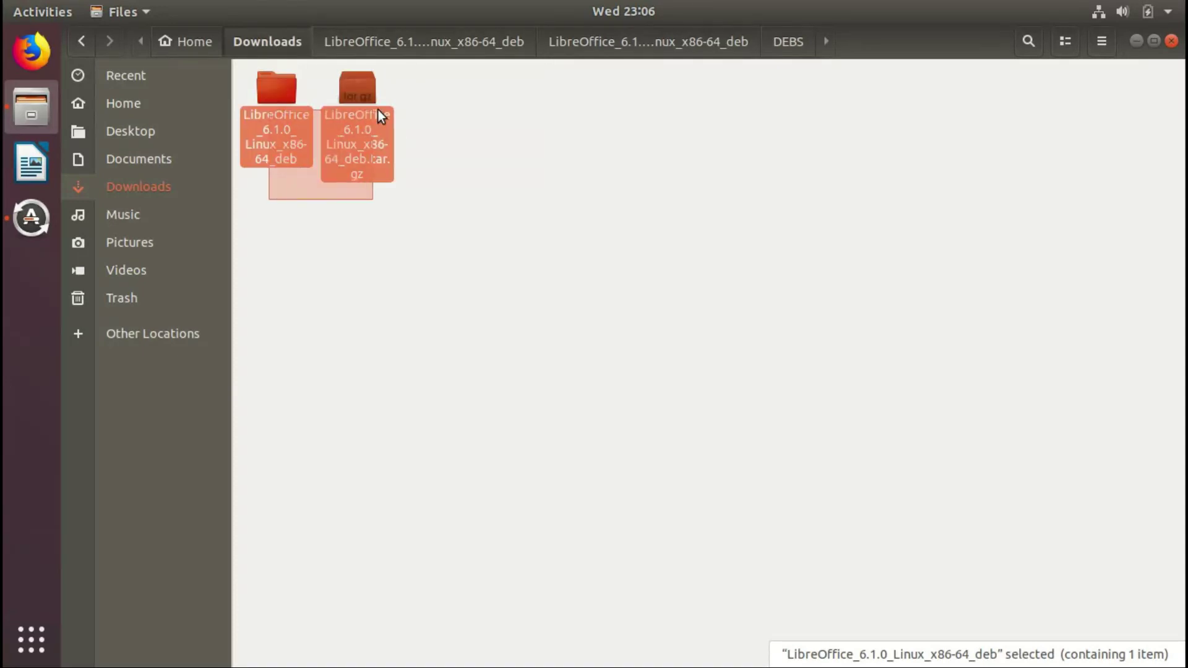
right_click(307, 113)
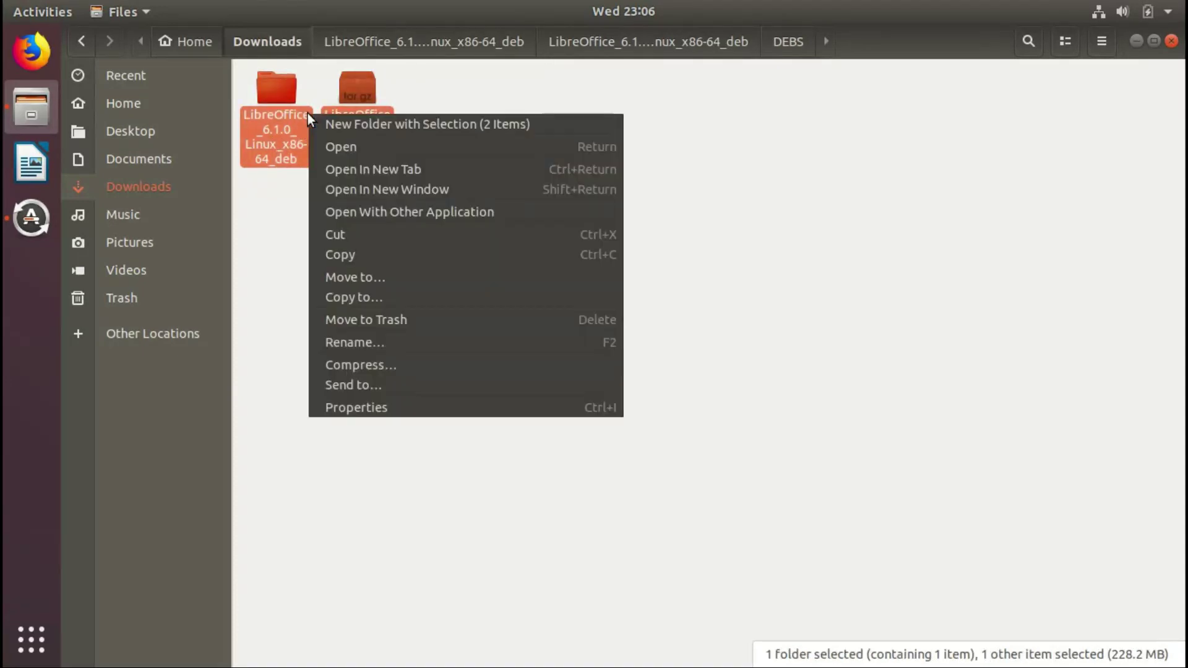
left_click(388, 318)
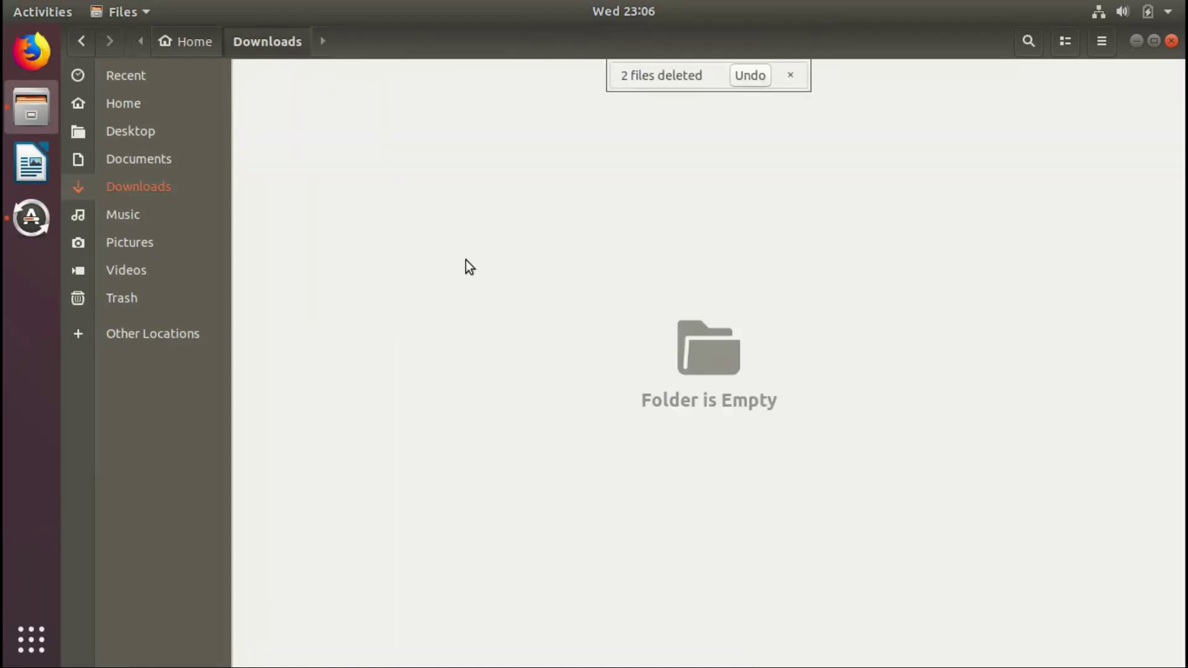
left_click(1170, 43)
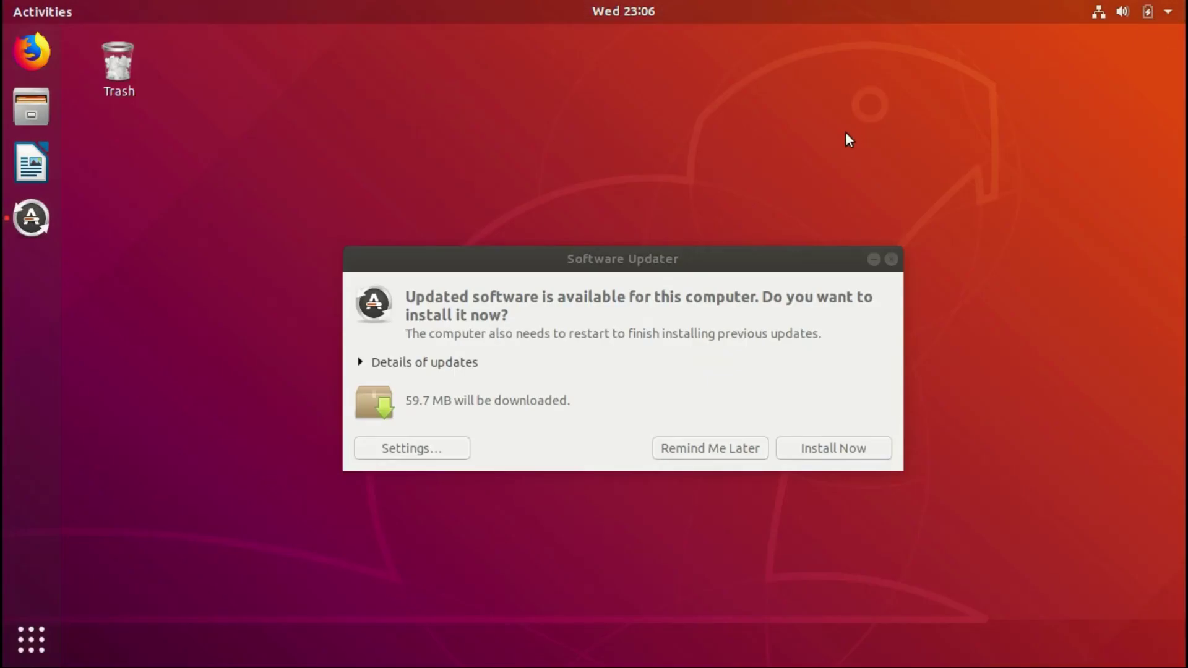
- Dismiss Software Updater and open Show Applications to see both LibreOffice launcher sets
left_click(890, 259)
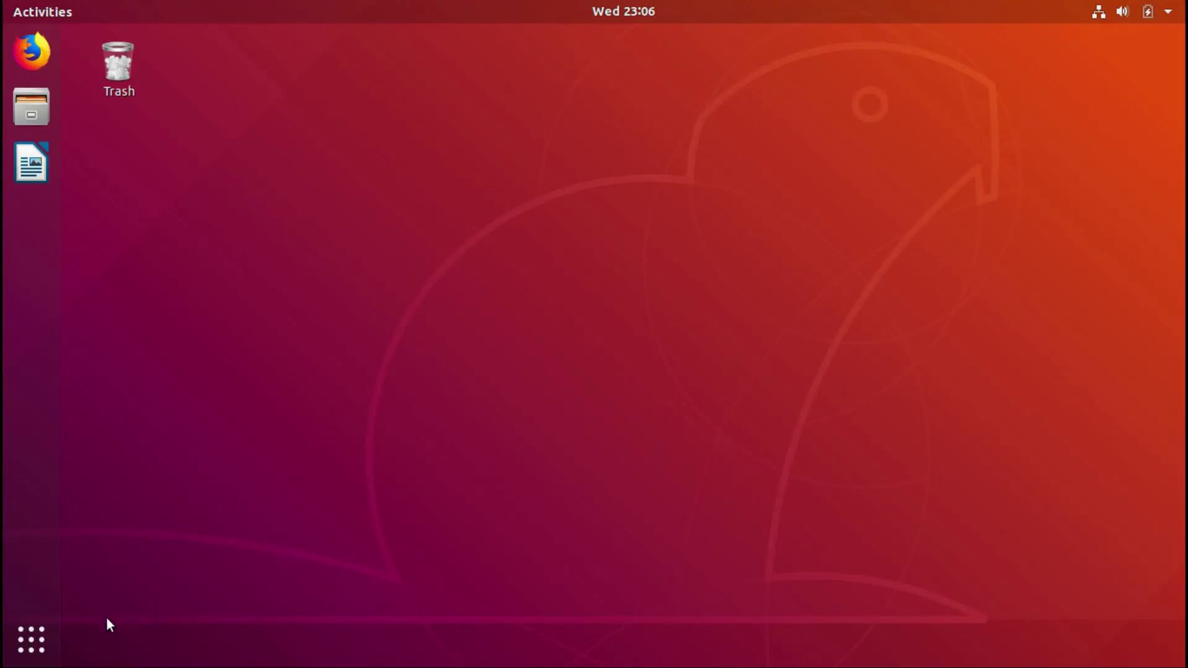
left_click(46, 652)
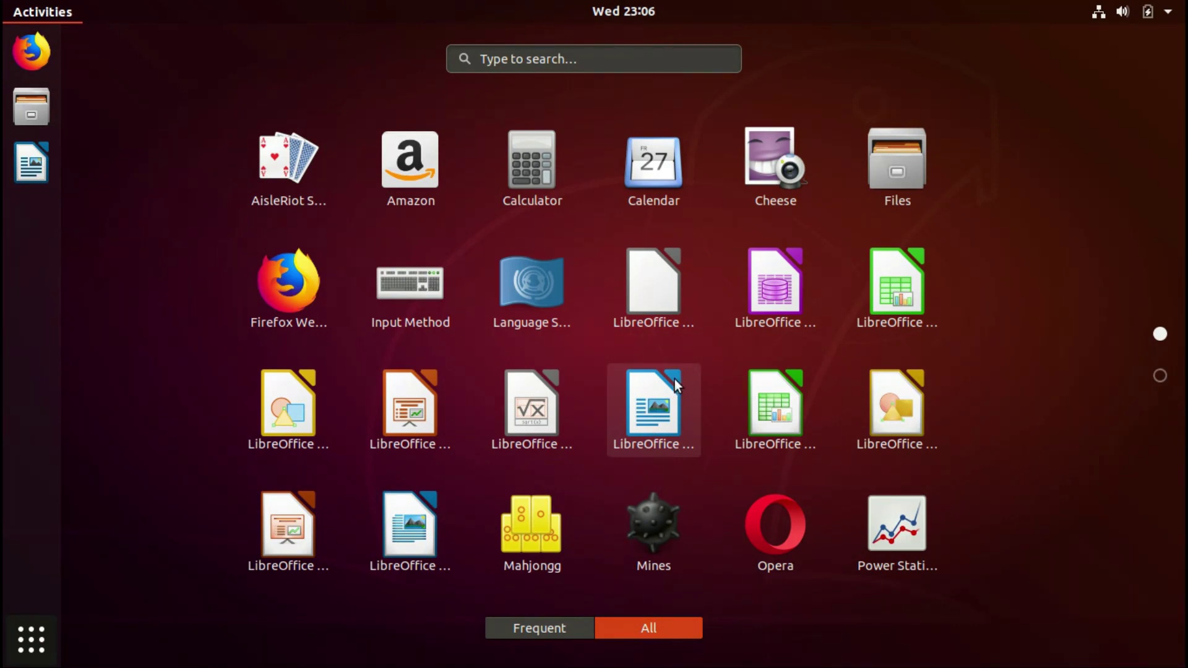
- Check in Help > About that the existing Writer is version 6.0.3.2, then close it
left_click(402, 534)
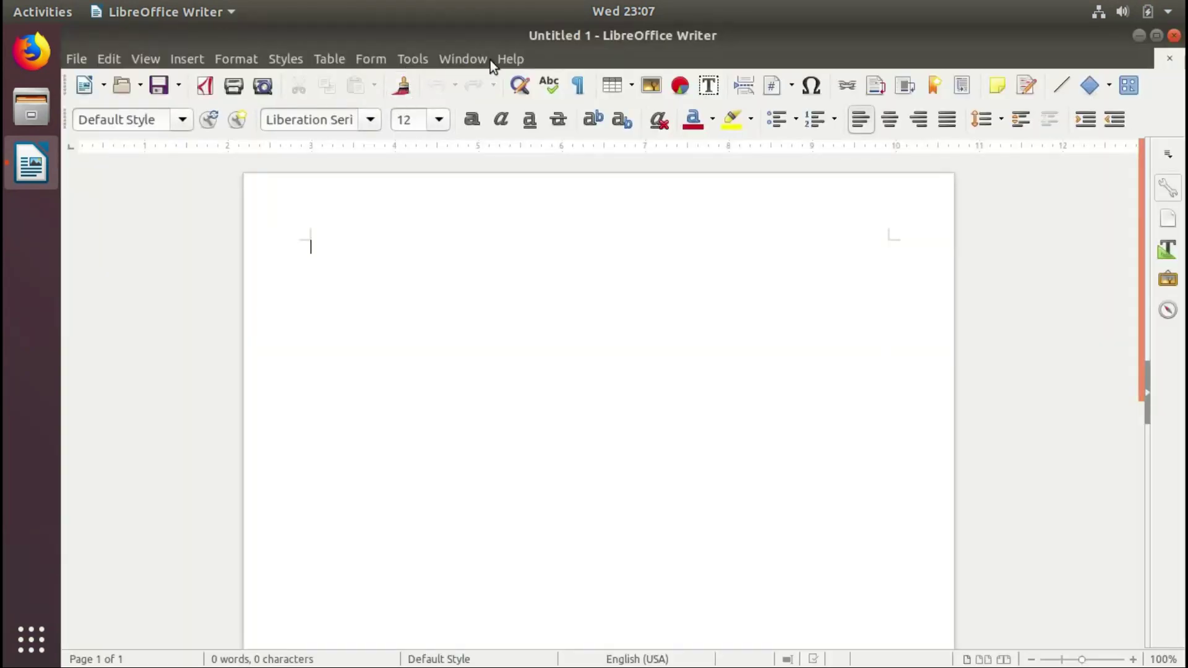
left_click(507, 56)
left_click(542, 263)
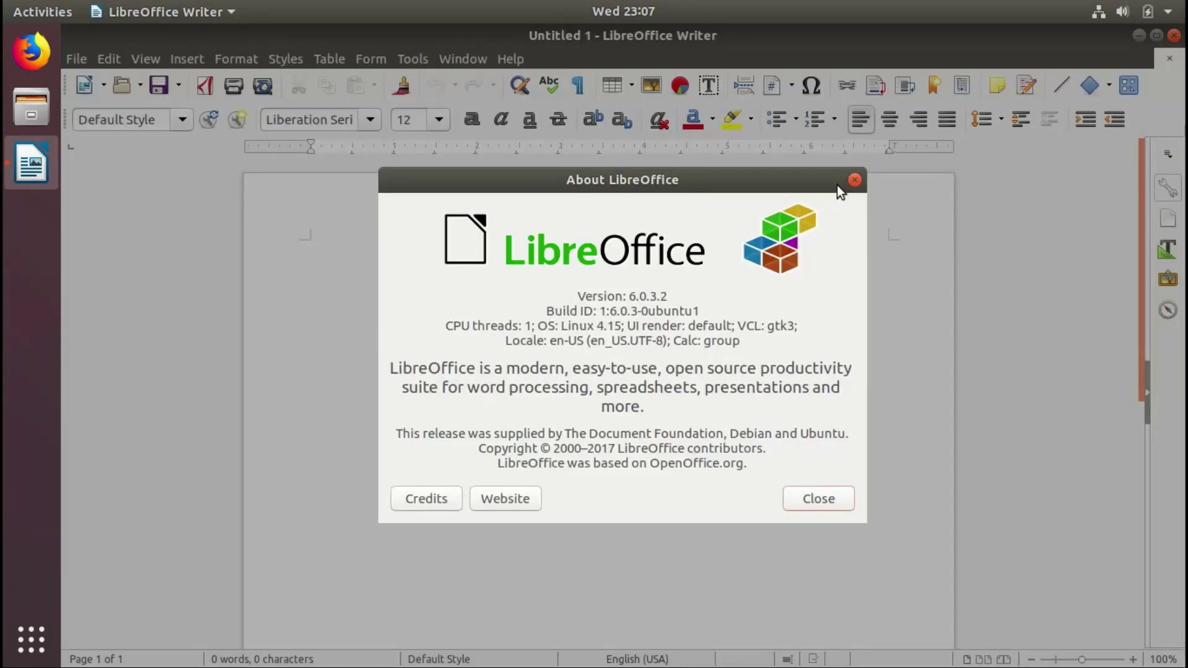
left_click(856, 181)
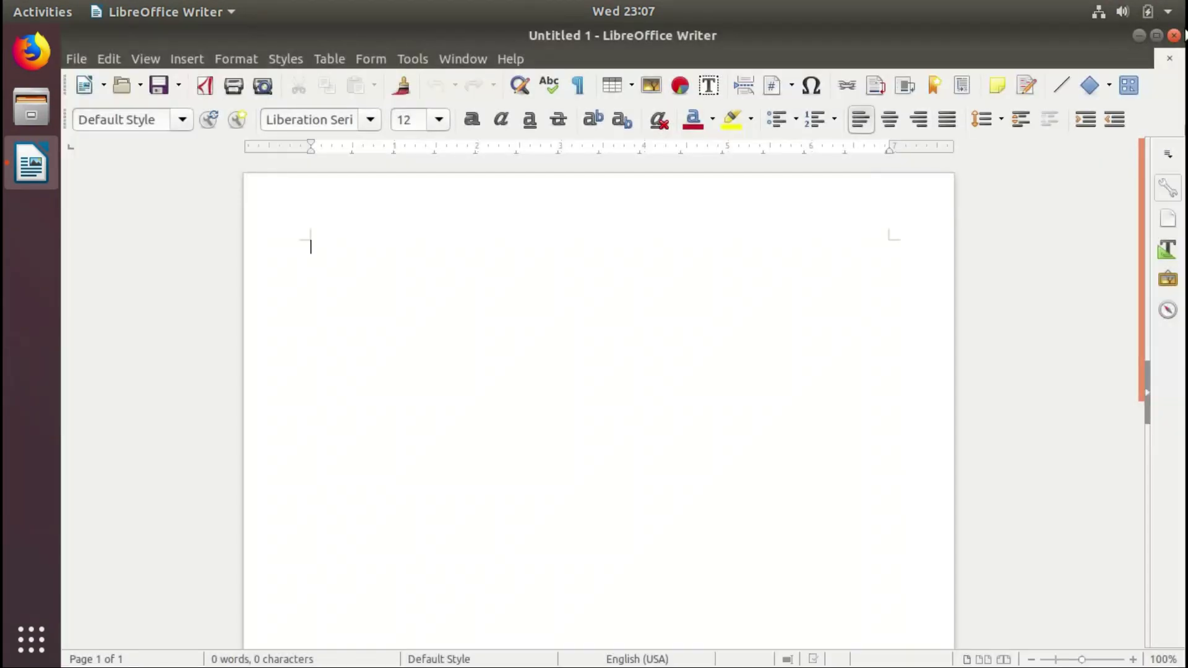
left_click(1176, 36)
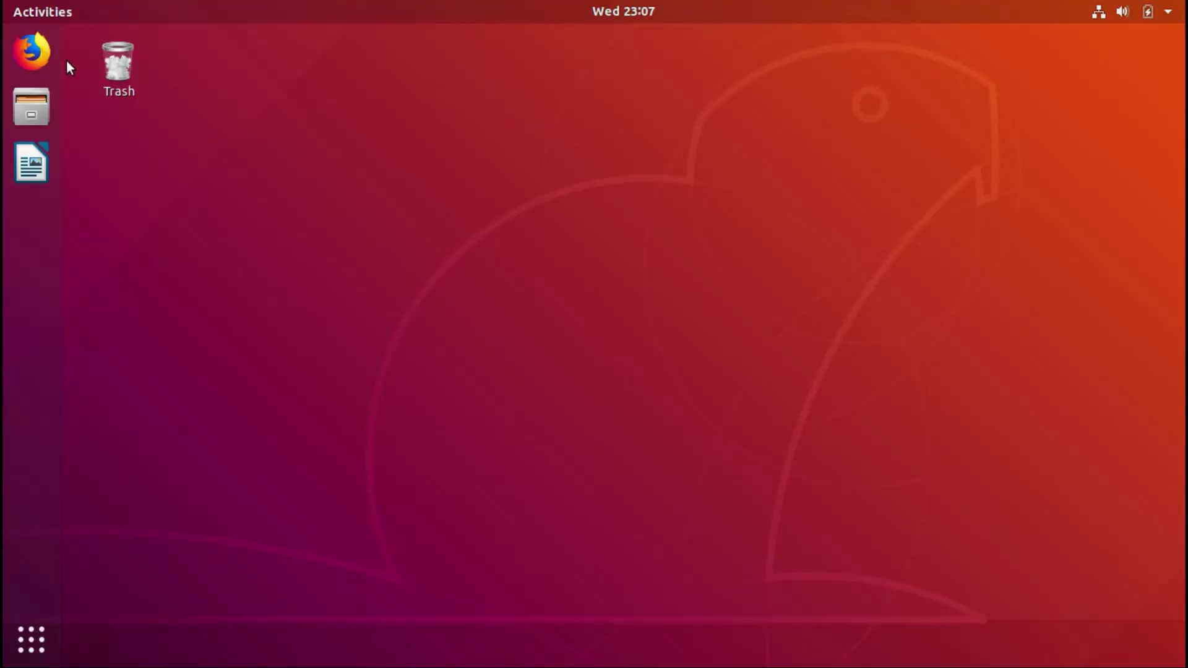
- Launch the newly installed LibreOffice 6.1 from the applications grid and start a new Writer document
left_click(31, 640)
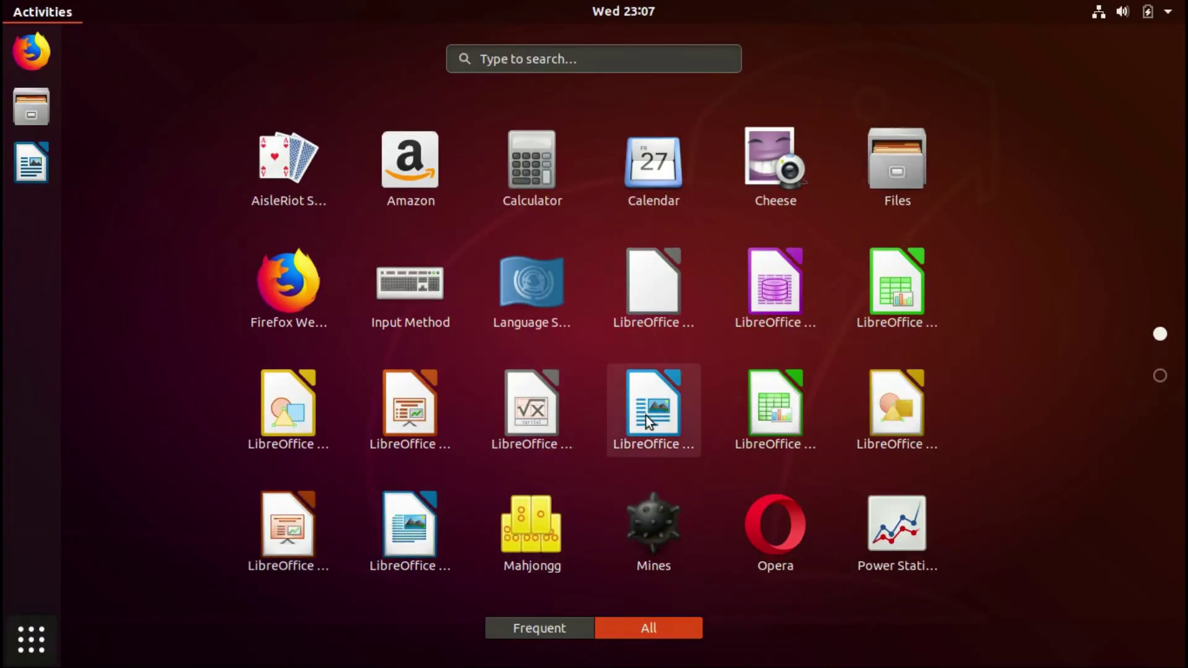
left_click(638, 302)
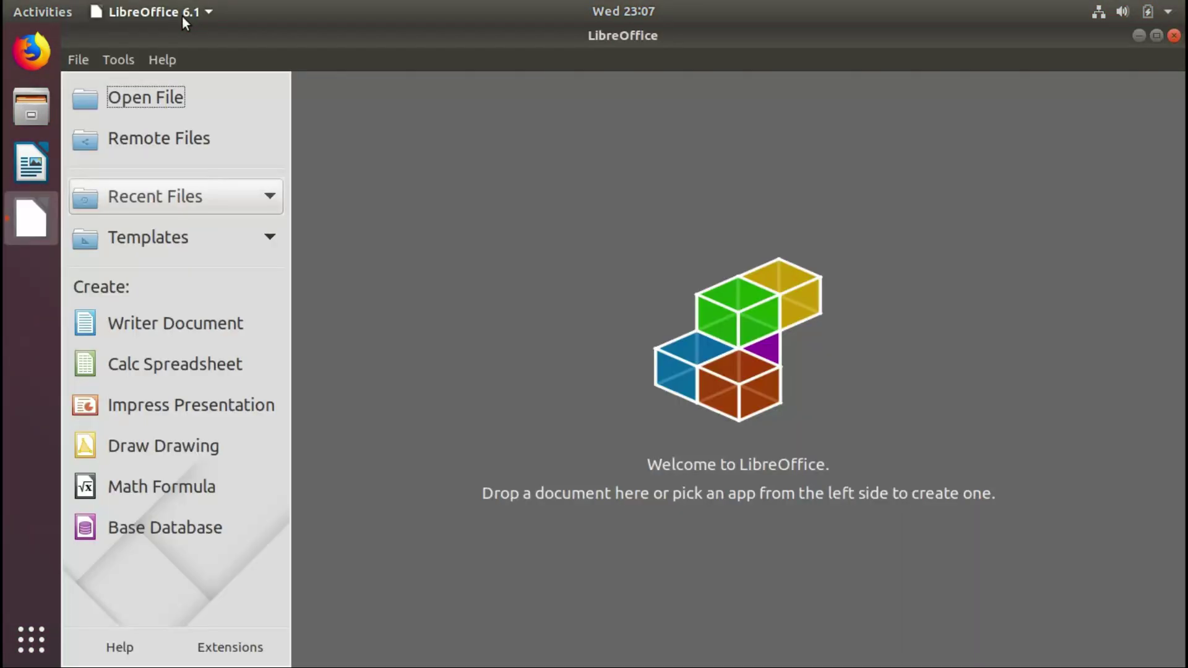
left_click(177, 325)
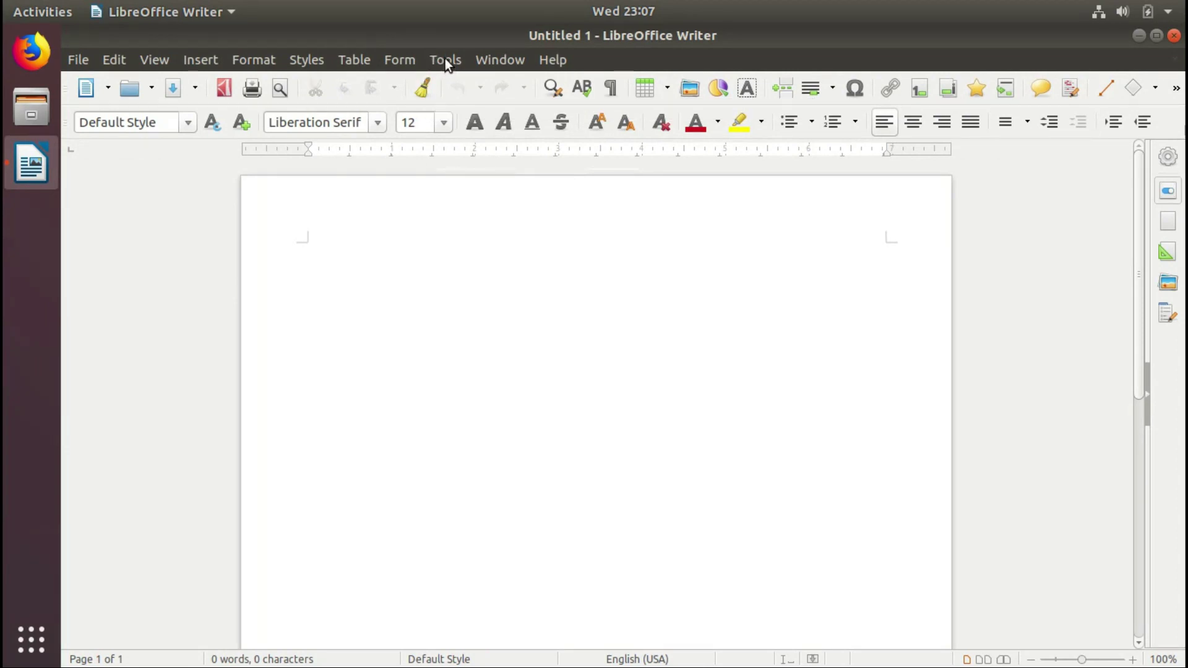
- Check in Help > About LibreOffice that the version is 6.1.0.3
left_click(444, 58)
mouse_move(552, 59)
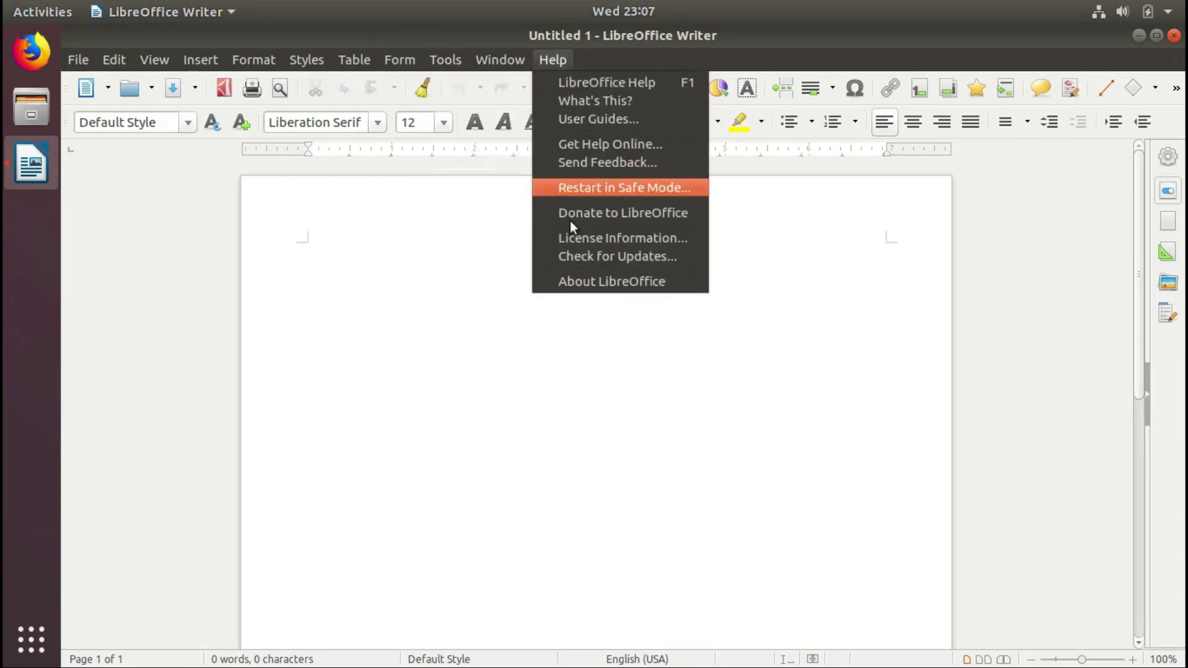
left_click(583, 282)
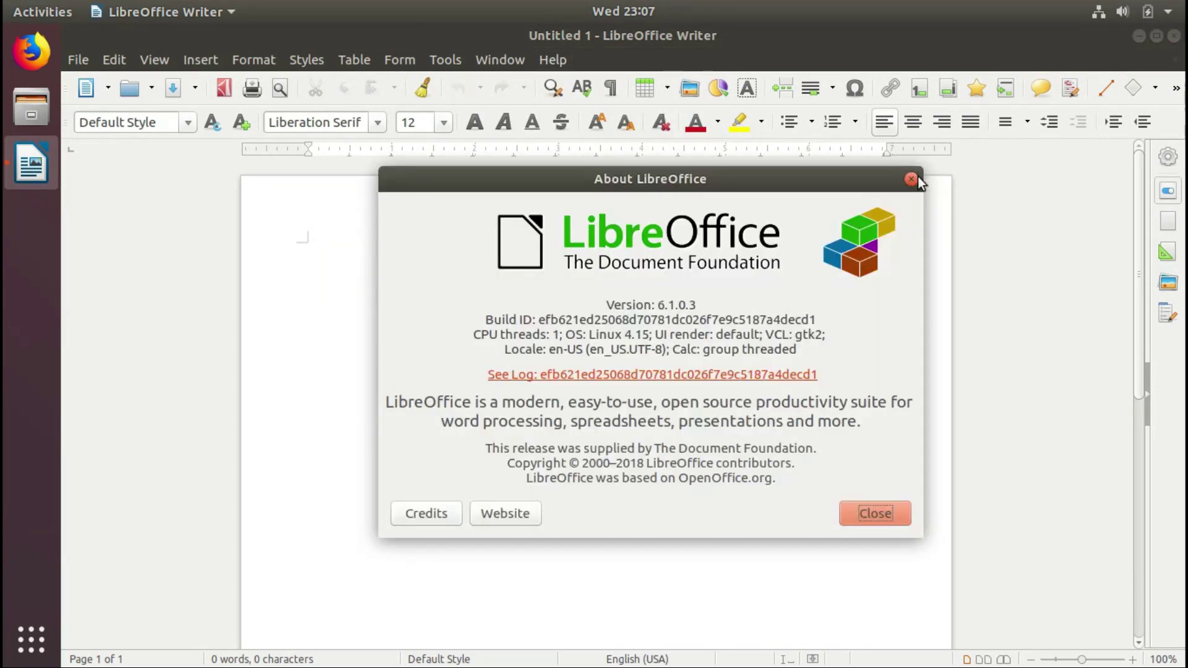
left_click(912, 179)
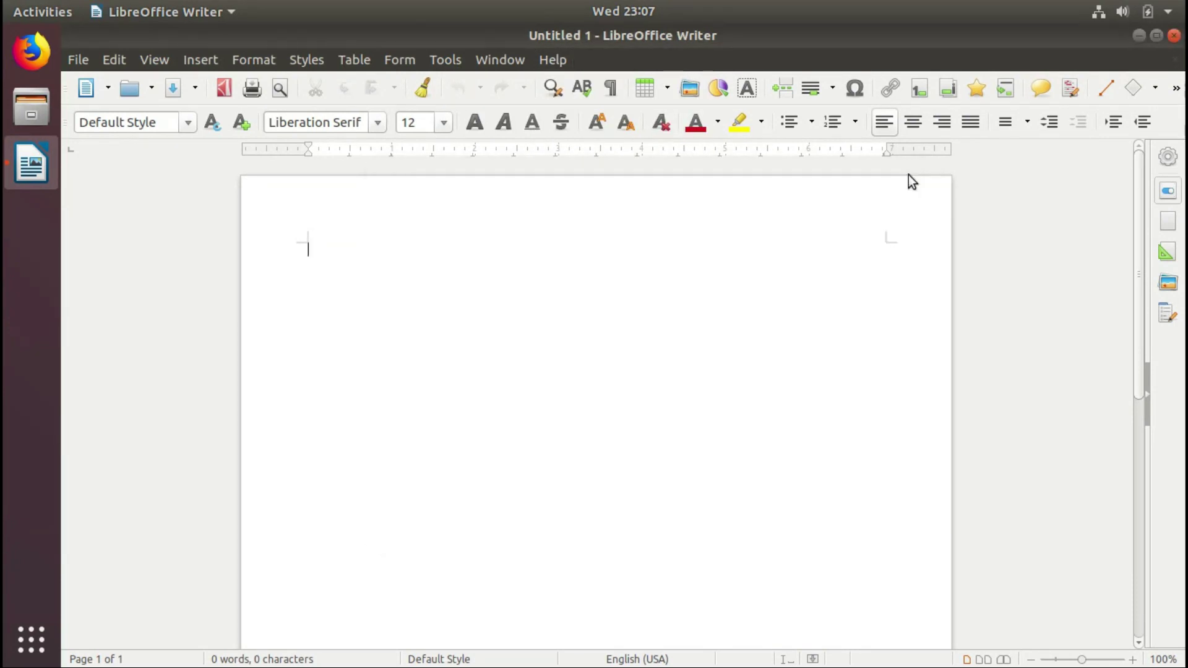
left_click(447, 57)
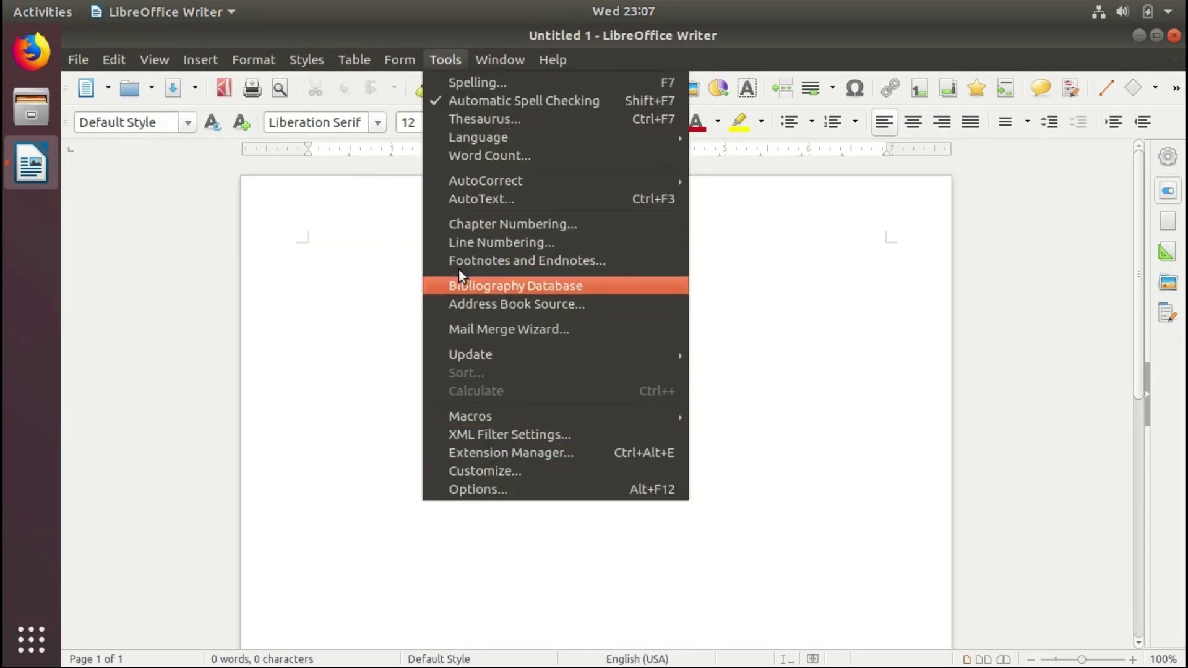
- Tick Enable experimental features on the Advanced options page and restart LibreOffice now
left_click(482, 493)
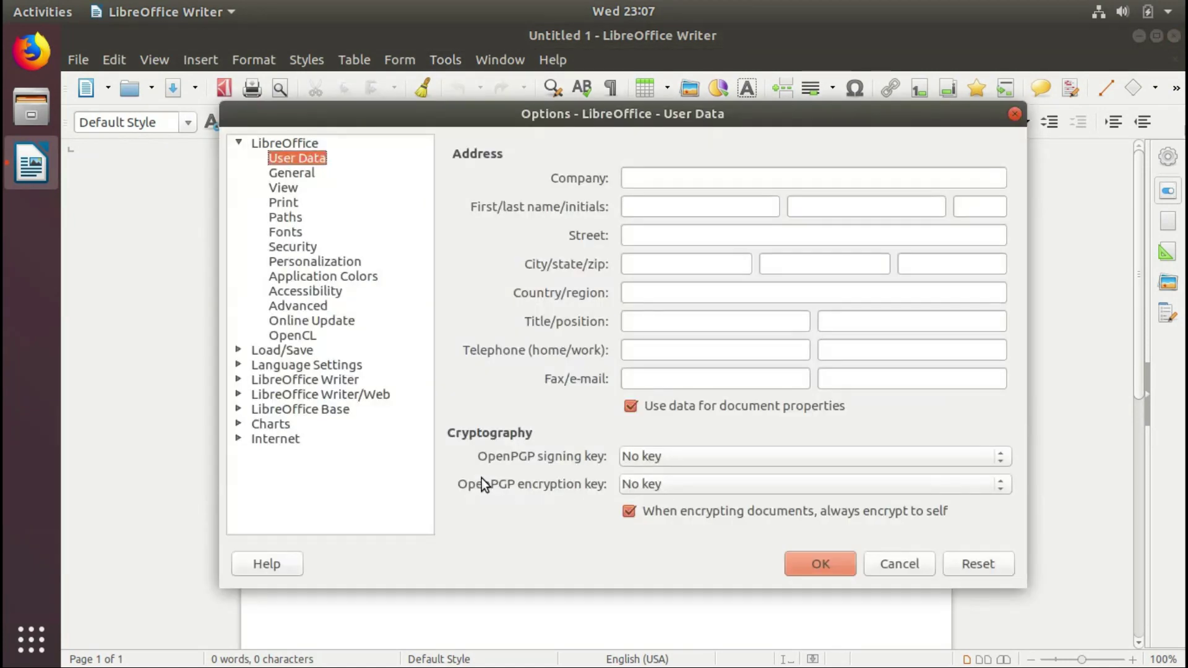
left_click(286, 188)
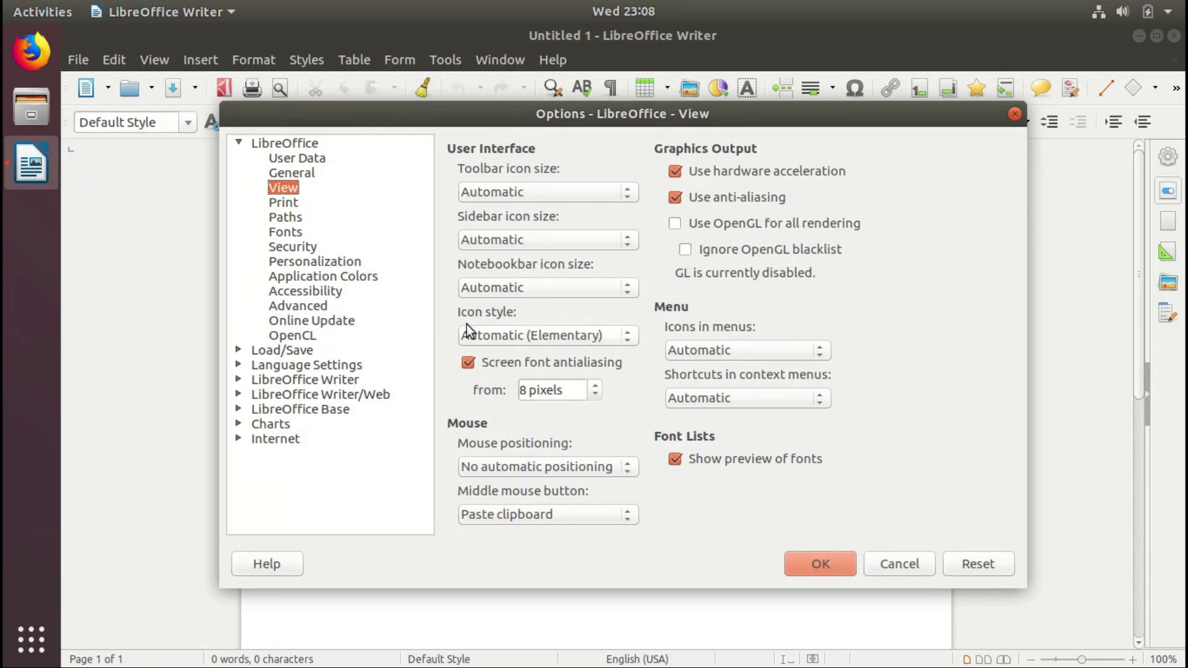
left_click(291, 307)
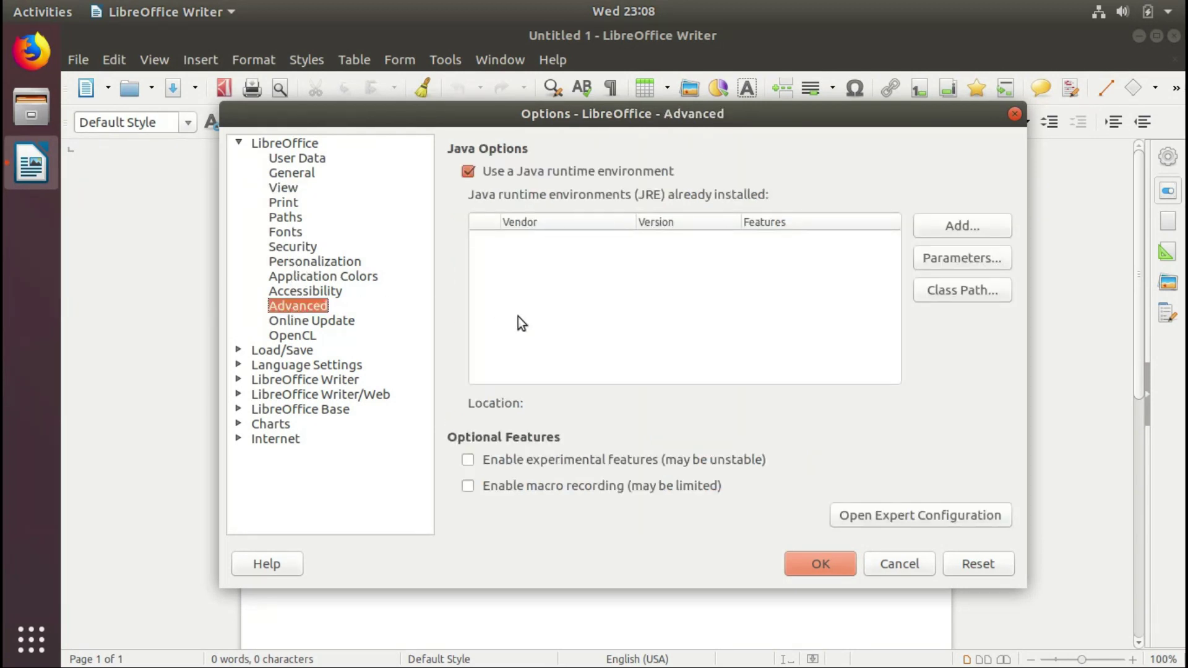
left_click(469, 462)
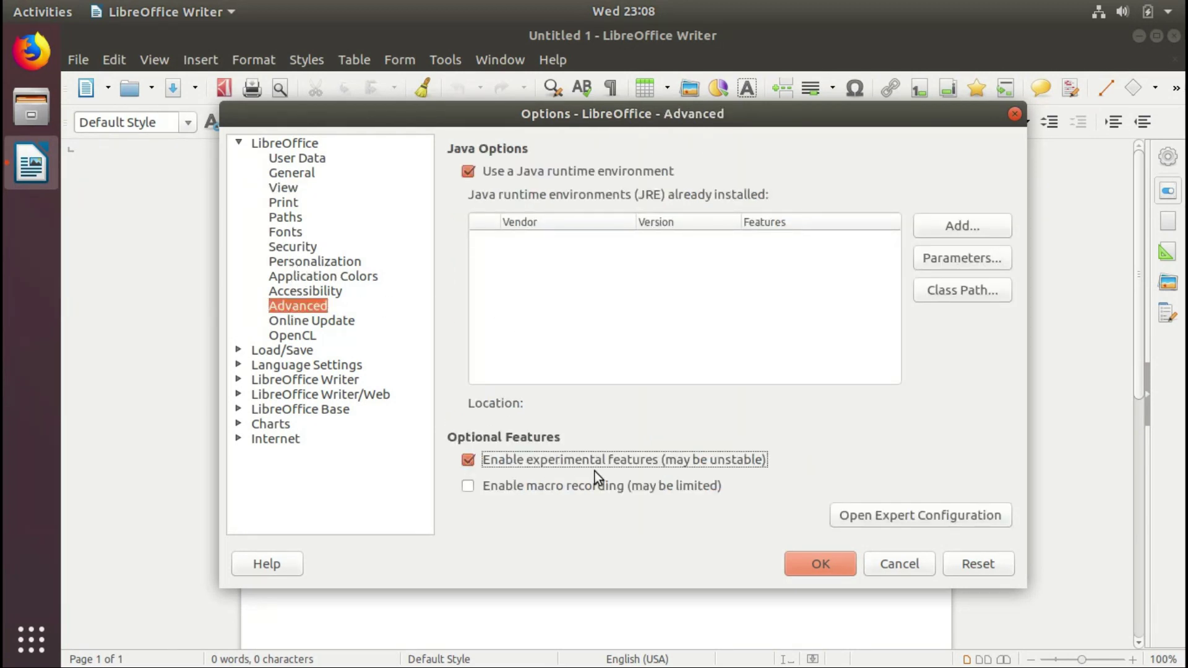
left_click(812, 565)
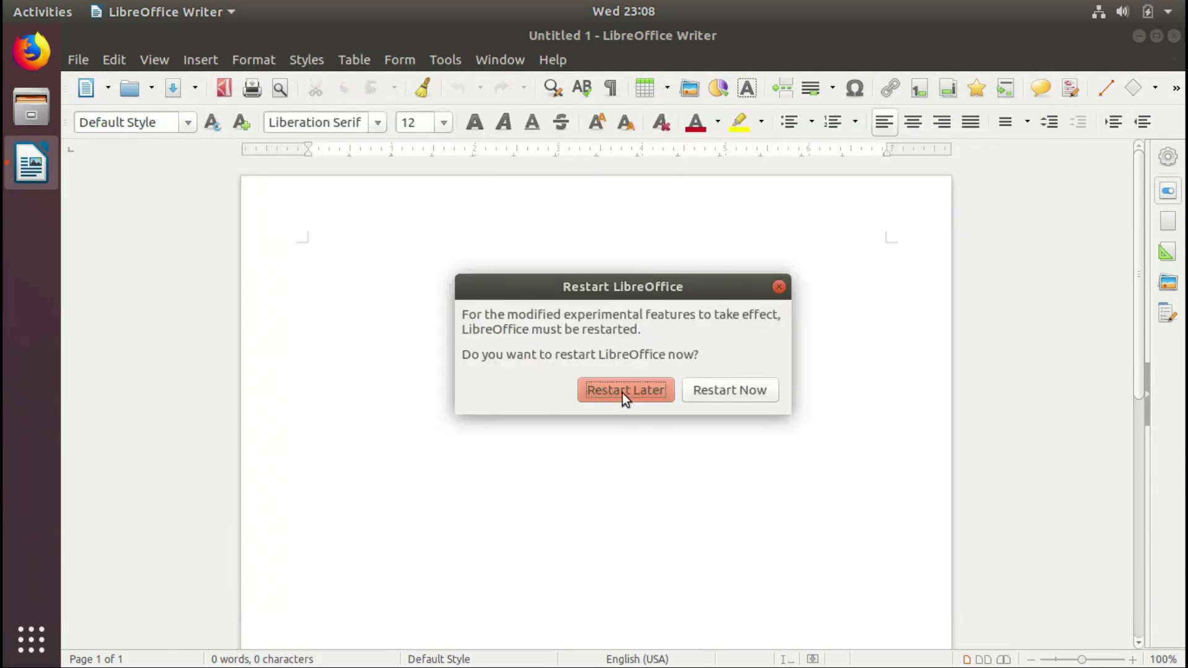
left_click(719, 392)
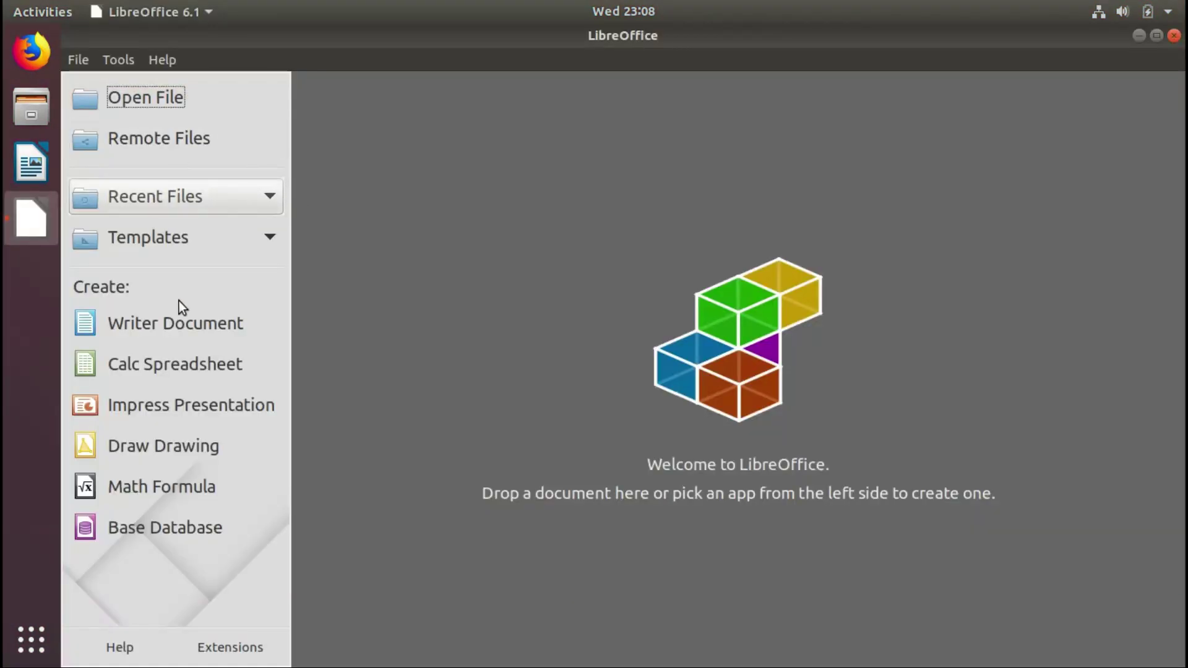
- Start a new text document and switch its interface to Groupedbar, then to Tabbed
left_click(190, 325)
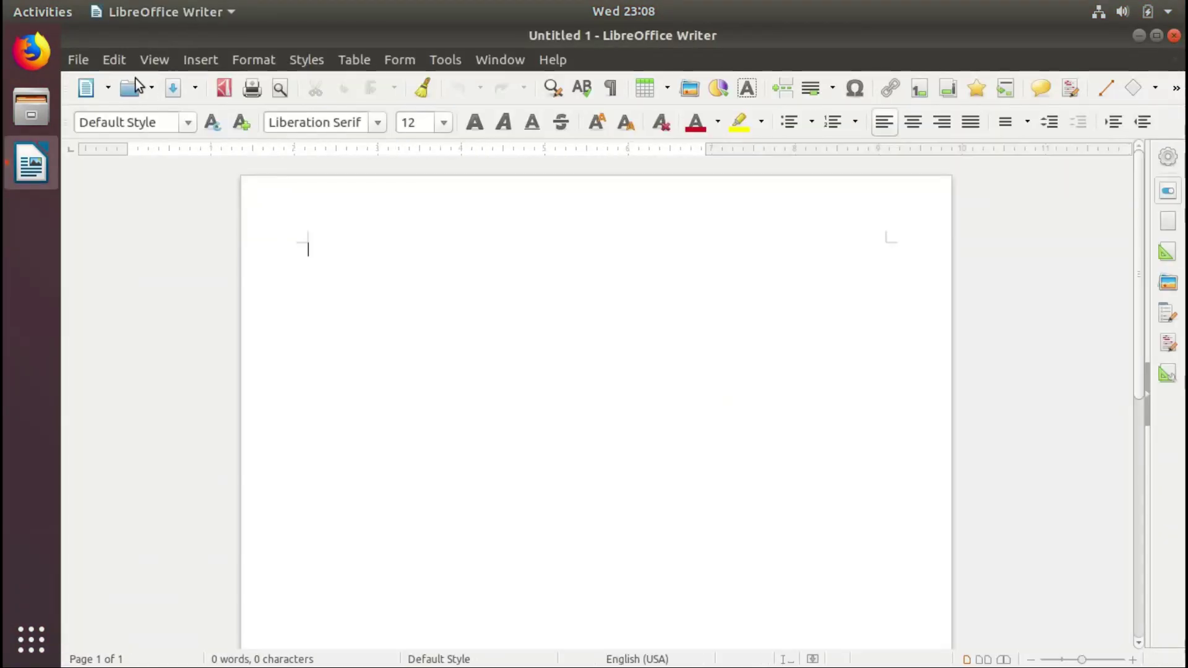
left_click(156, 62)
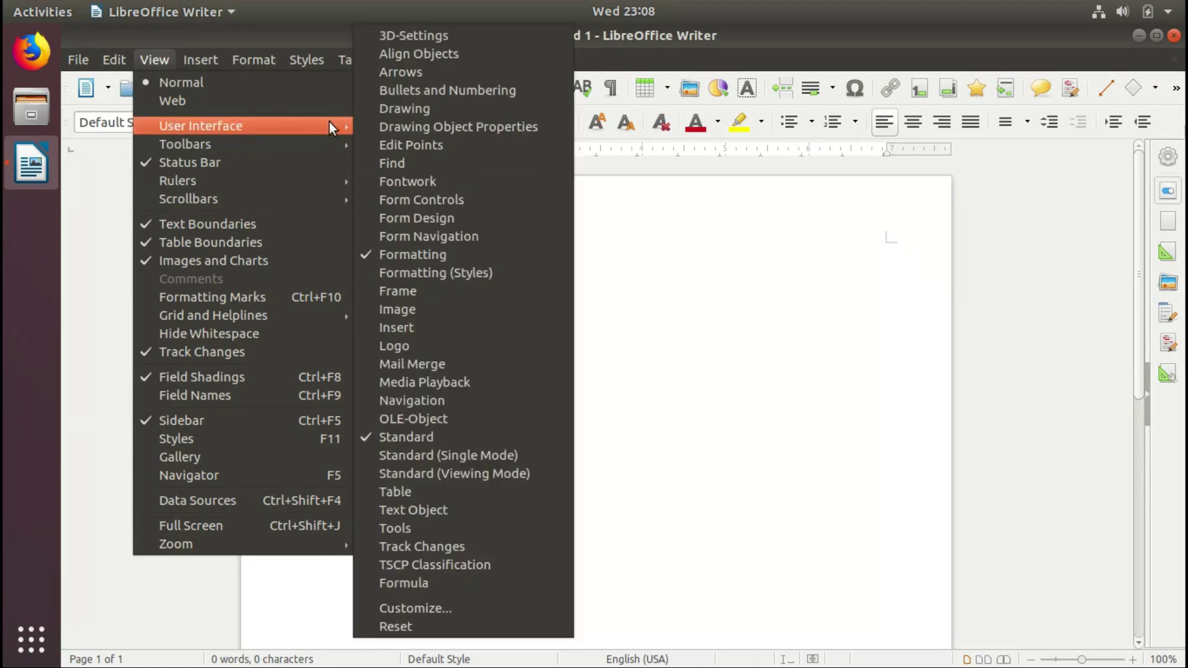
mouse_move(201, 125)
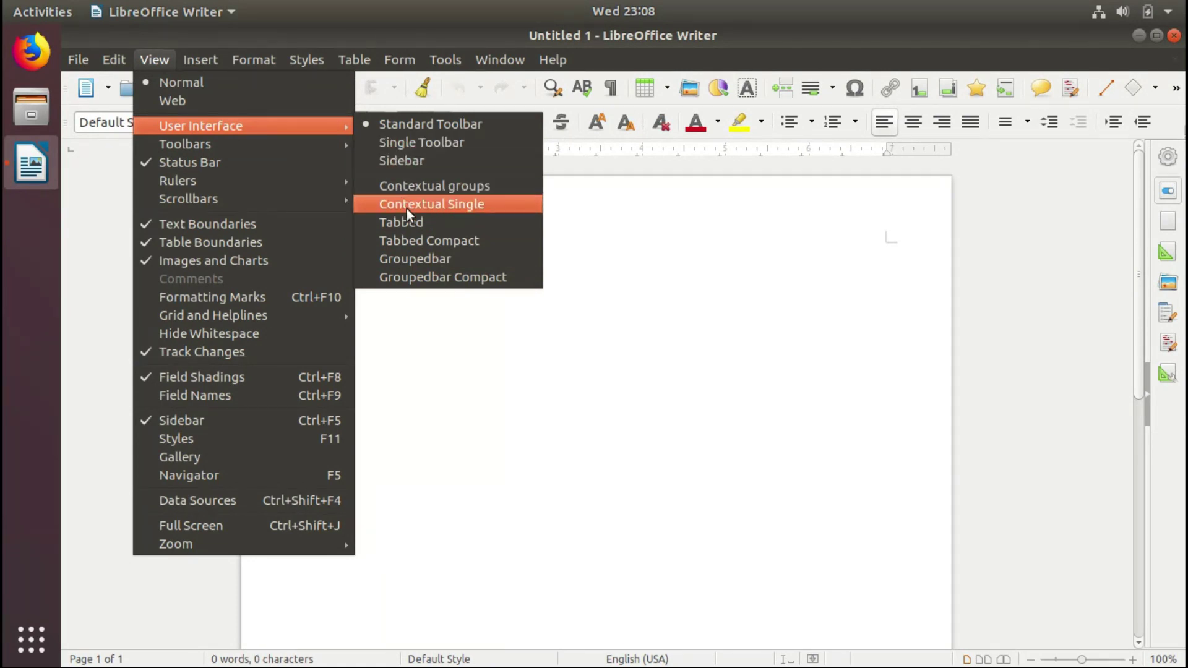
left_click(407, 258)
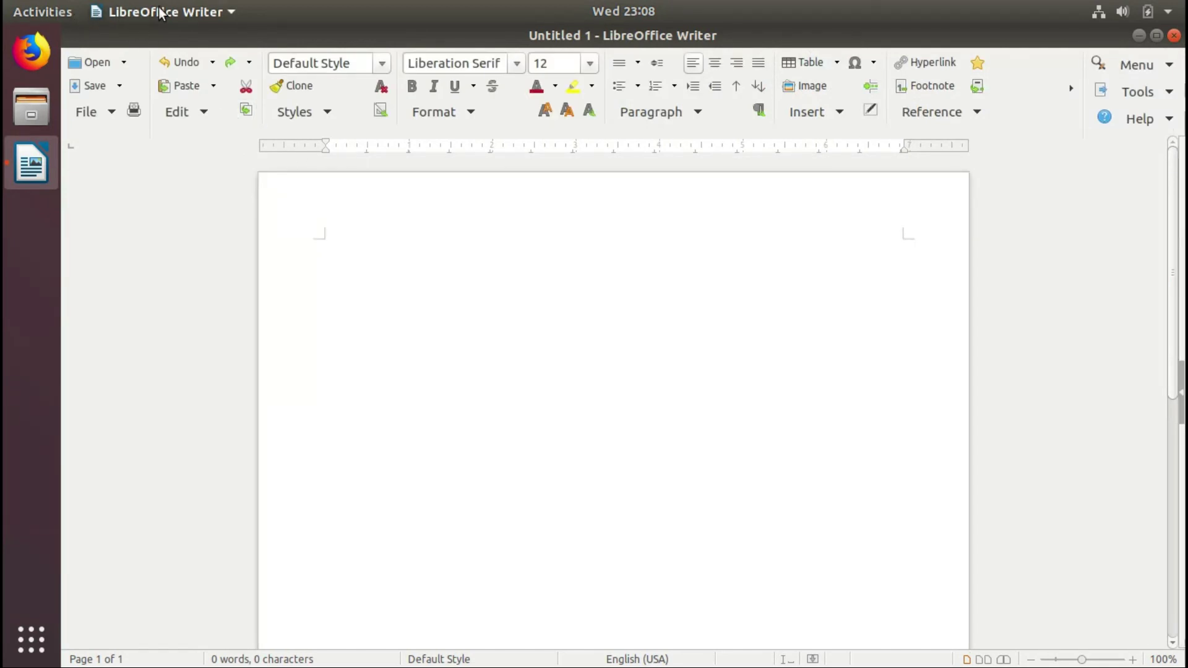
left_click(1137, 65)
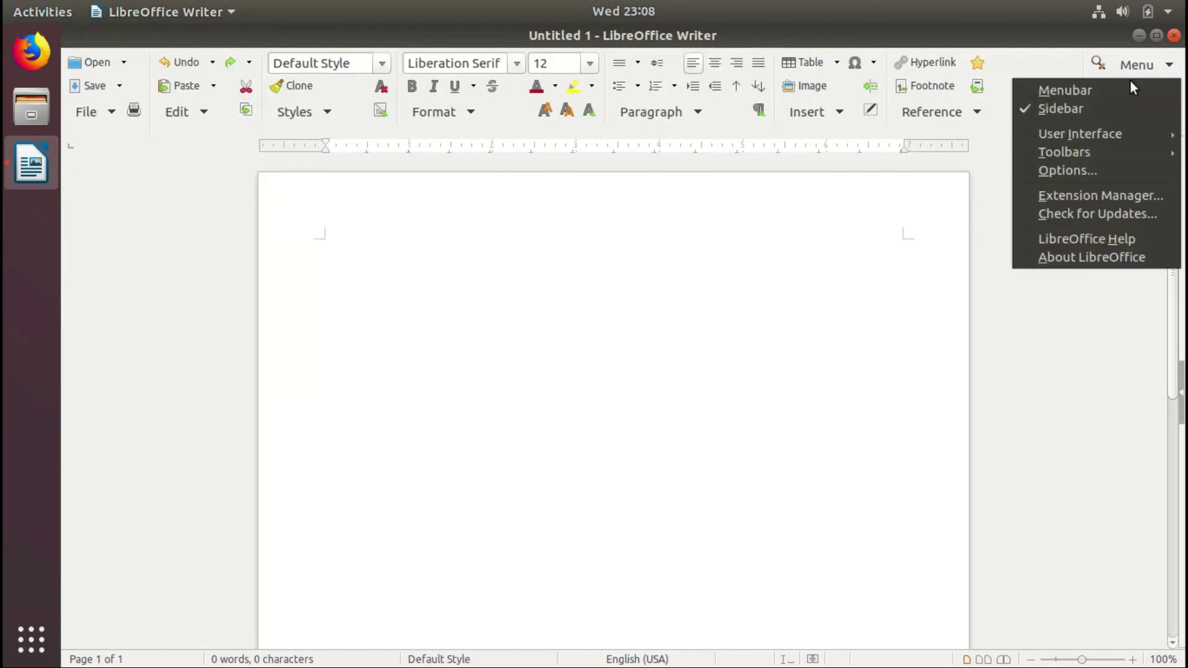
mouse_move(1080, 134)
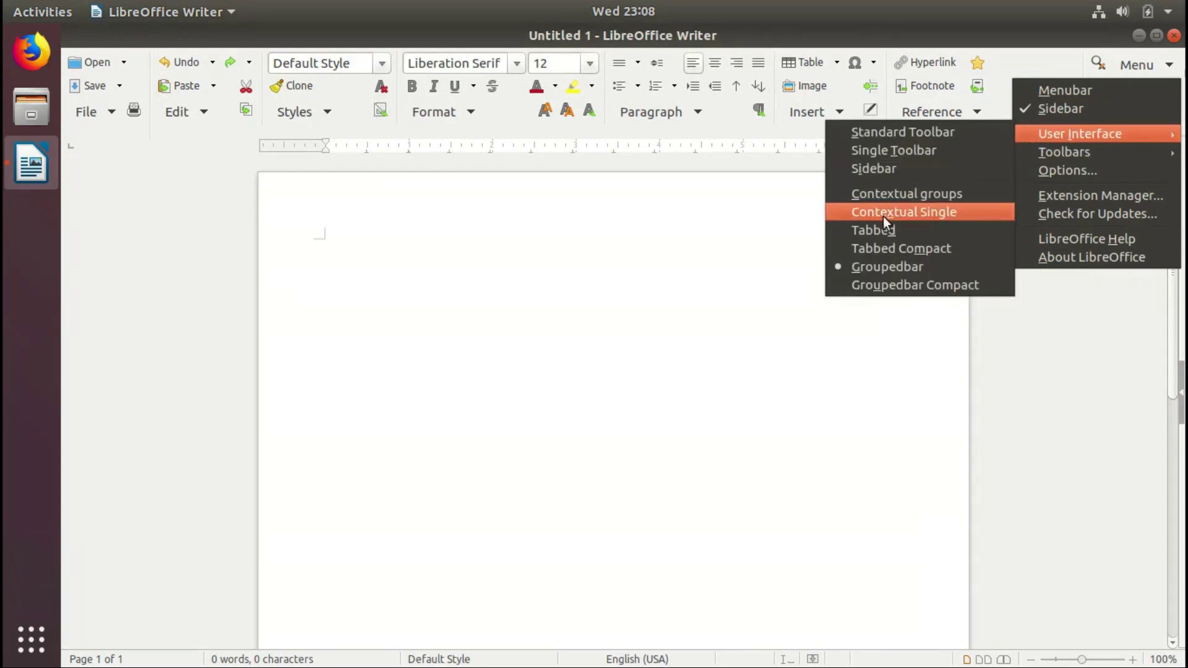
left_click(875, 228)
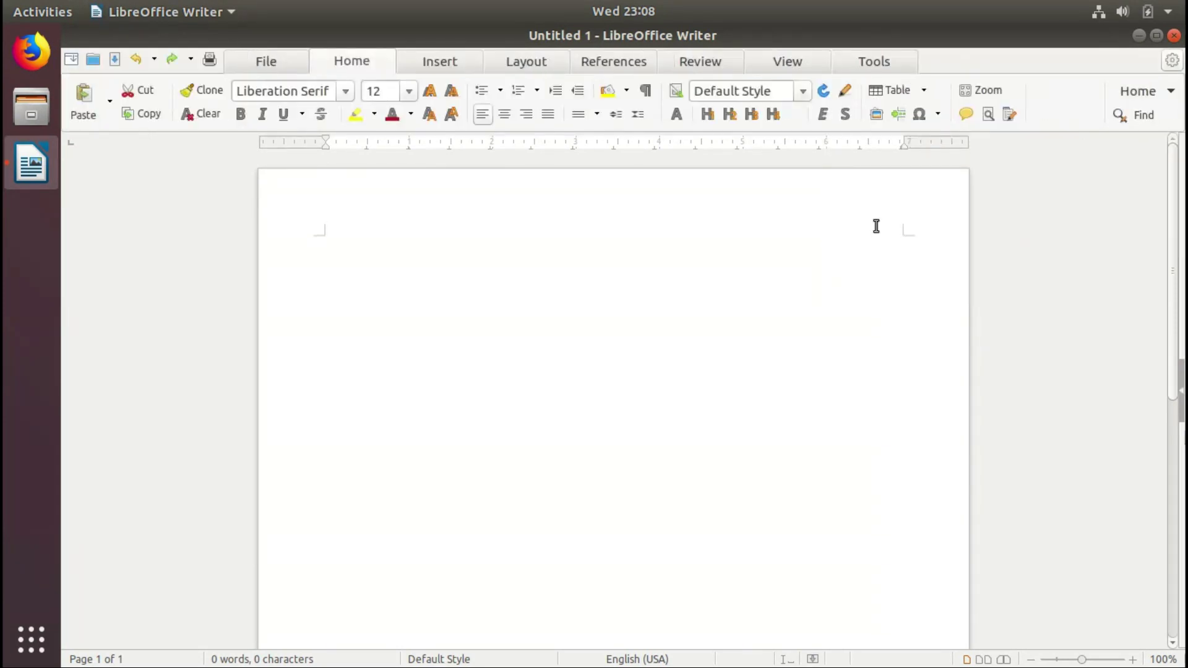
- Browse the Insert, Layout, References, Review and View tabs of the tabbed interface
left_click(463, 59)
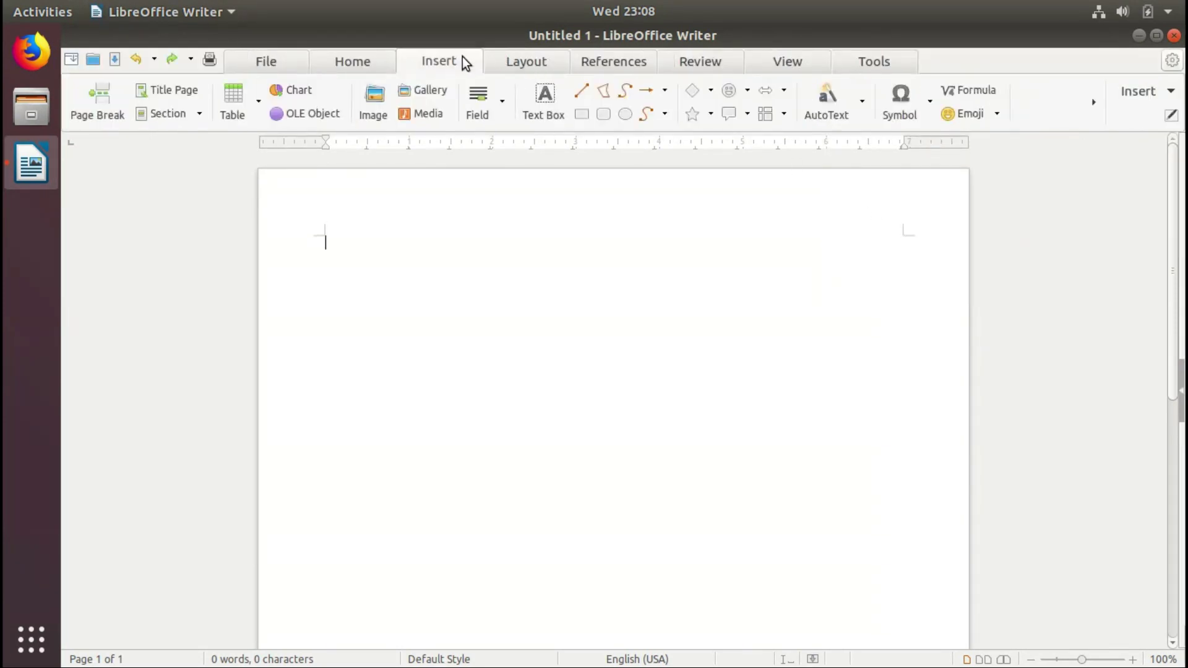
left_click(533, 59)
left_click(614, 60)
left_click(700, 62)
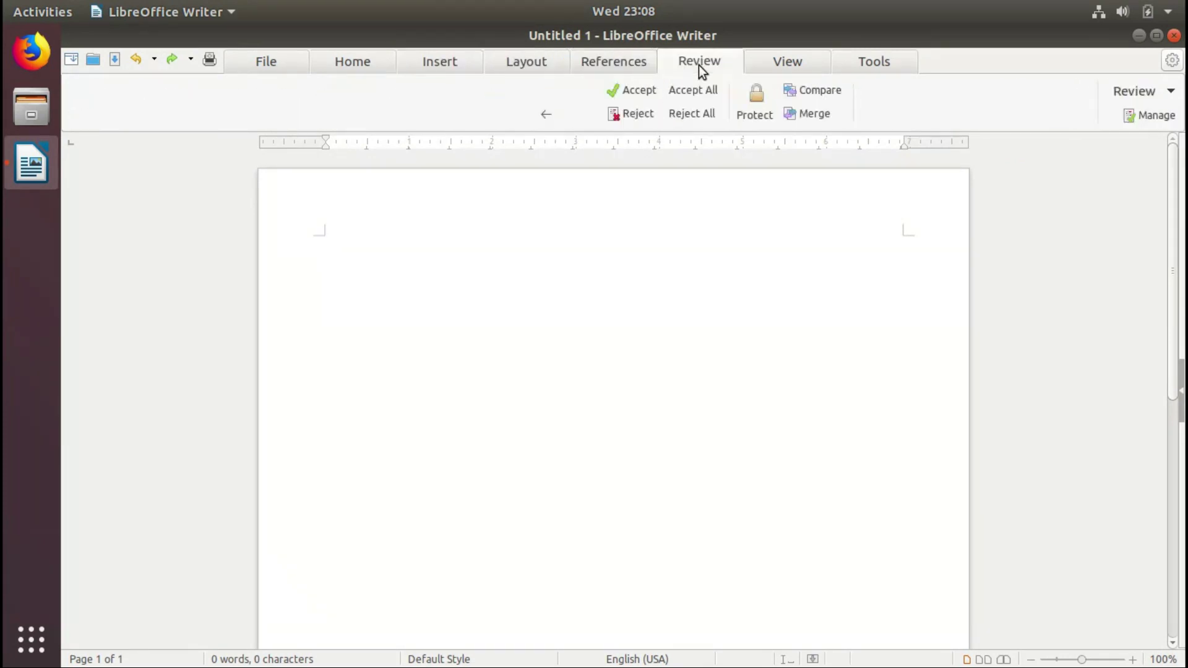
left_click(787, 62)
- Browse the Tools and References tabs, briefly opening the Activities overview before returning to Writer
left_click(865, 64)
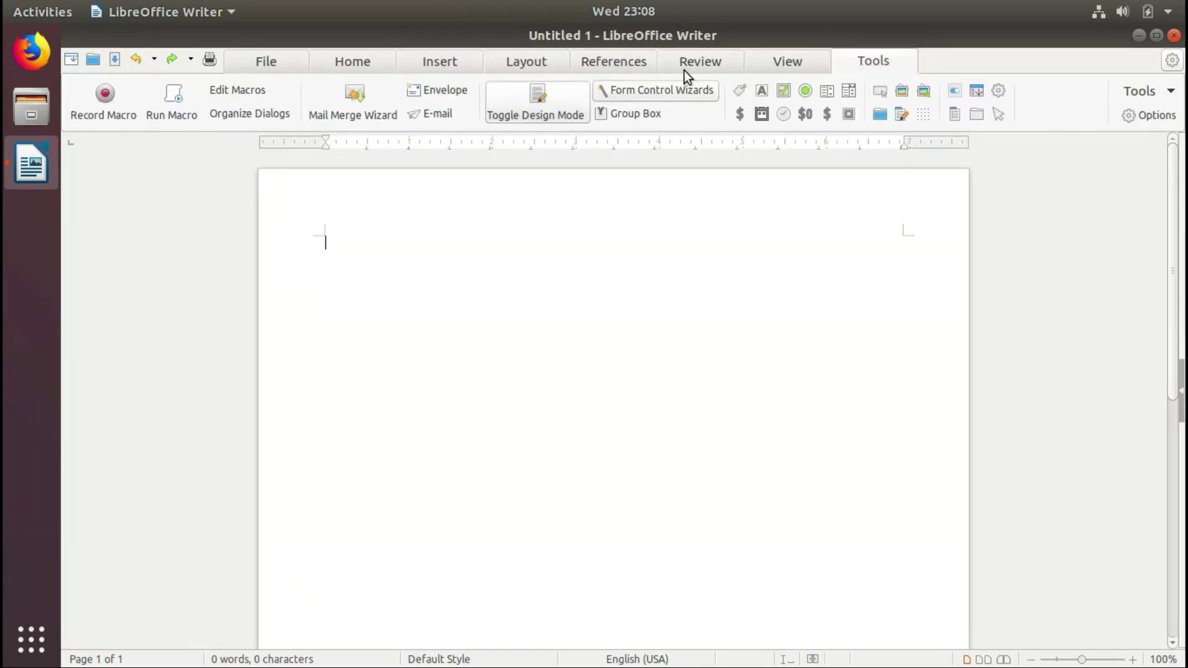
left_click(637, 65)
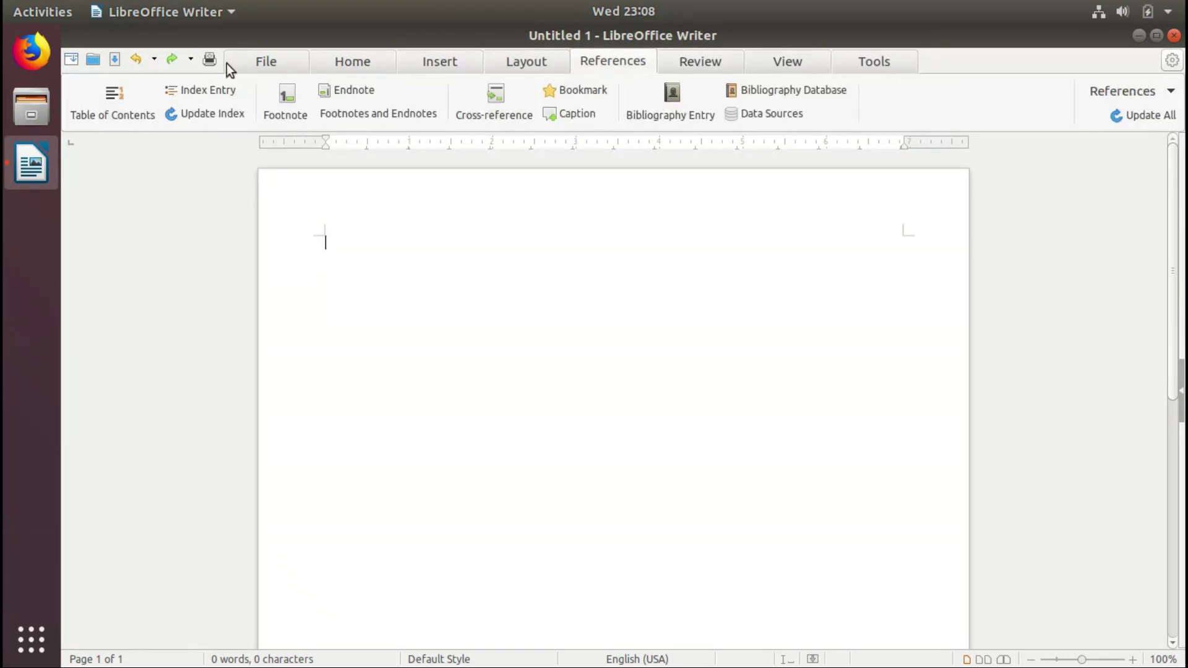
left_click(23, 12)
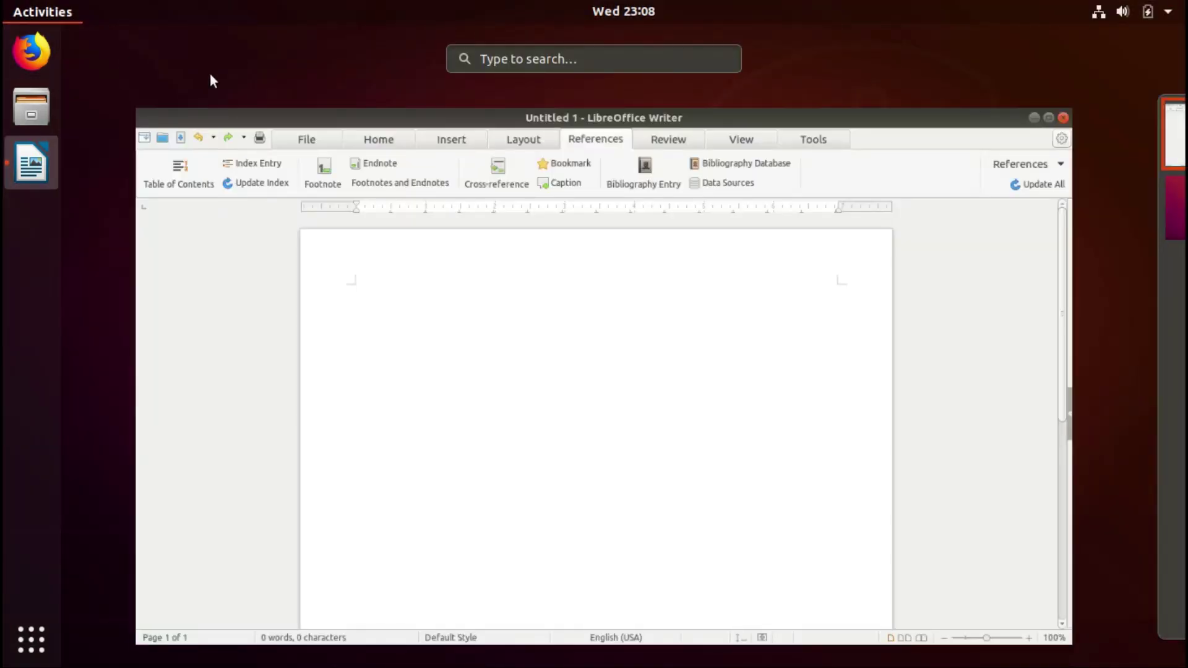
type("l")
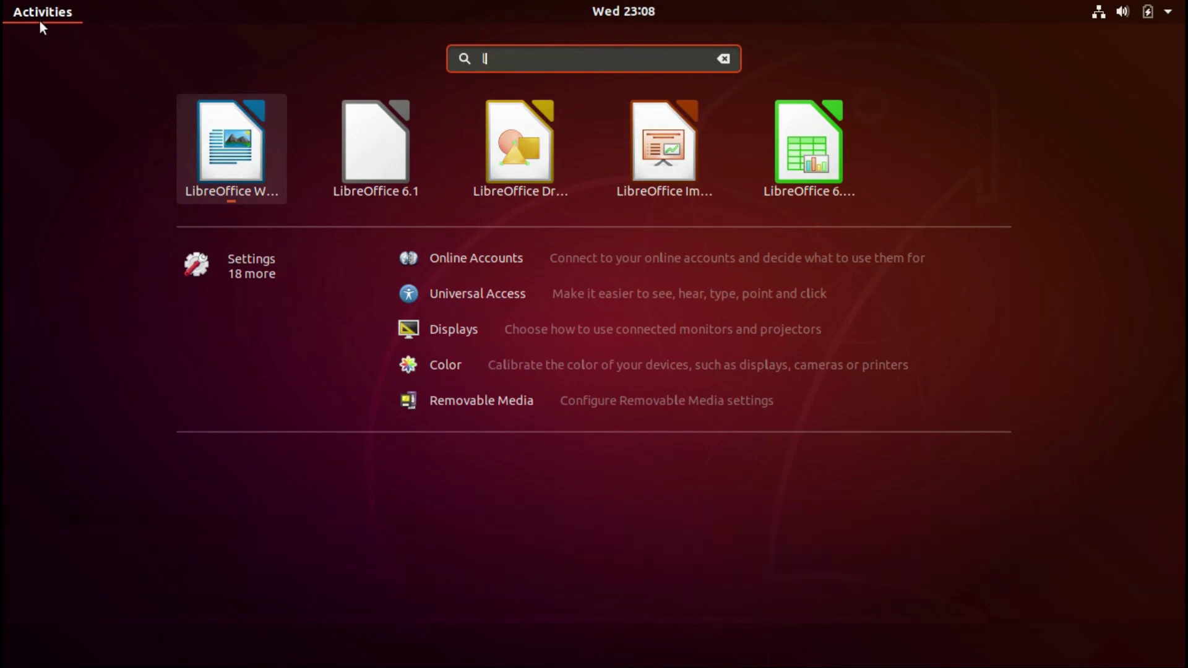
left_click(15, 13)
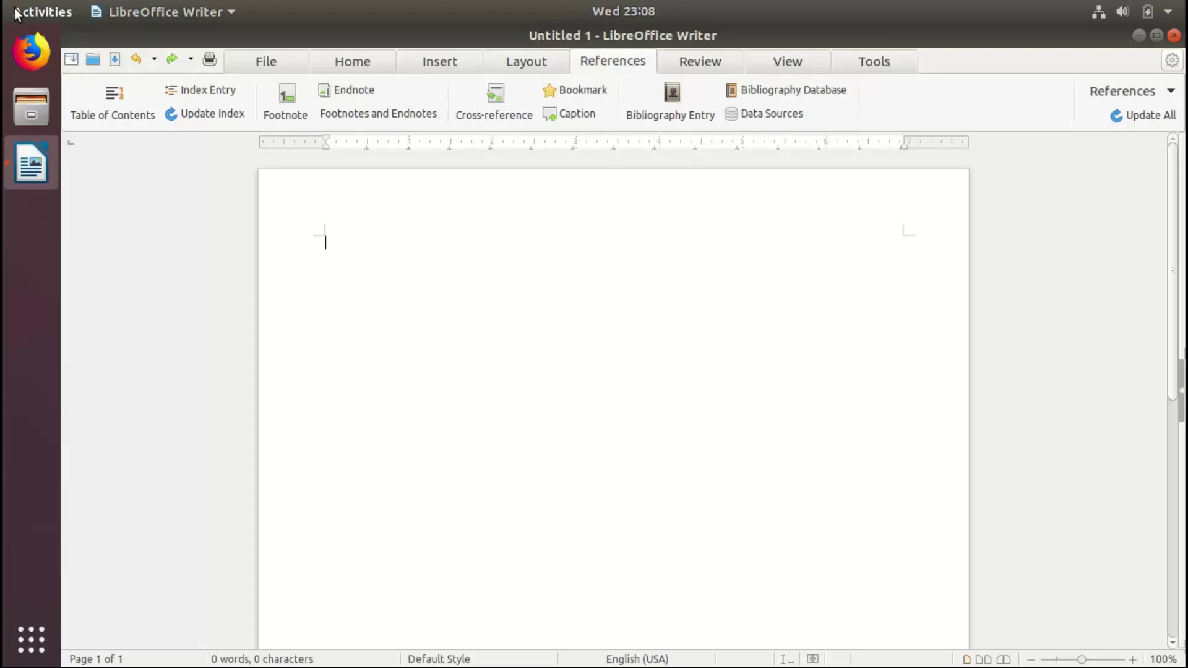
- Launch another LibreOffice Writer from Show Applications and bring Untitled 2 to the front
left_click(31, 640)
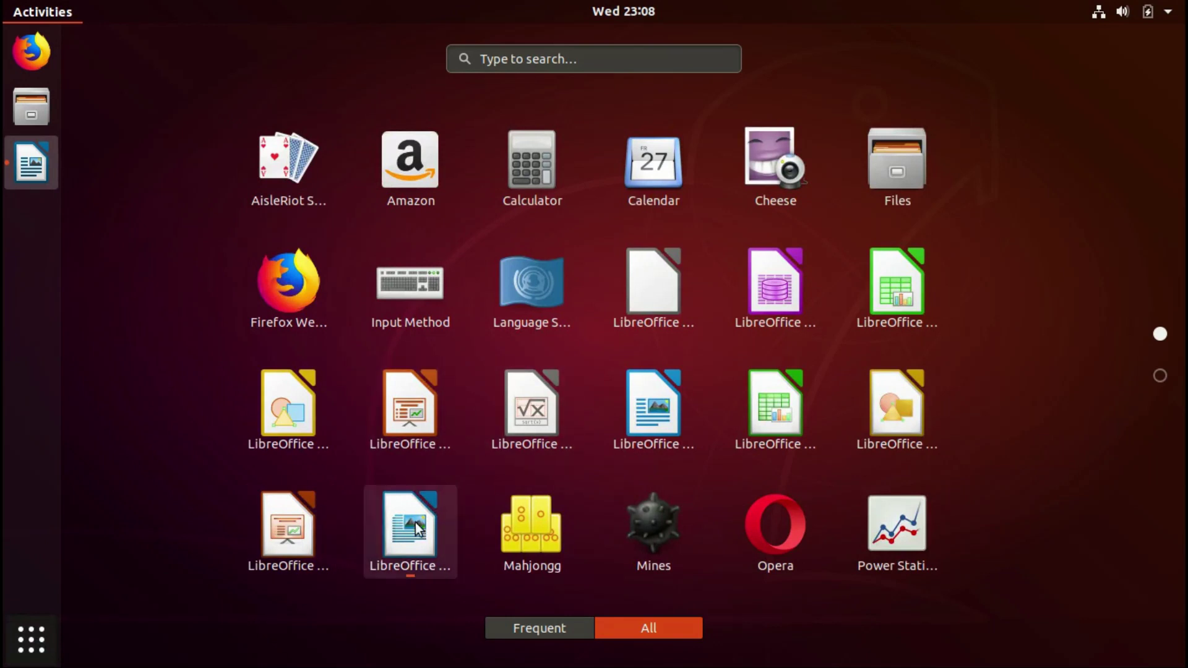
left_click(650, 417)
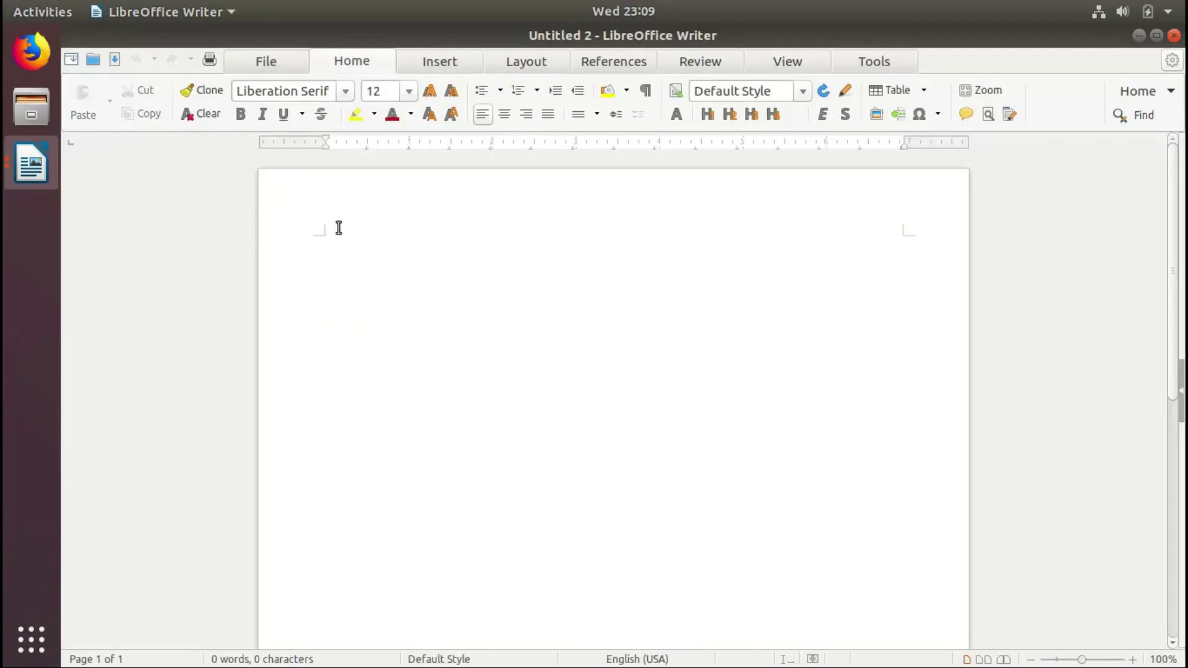
left_click(31, 163)
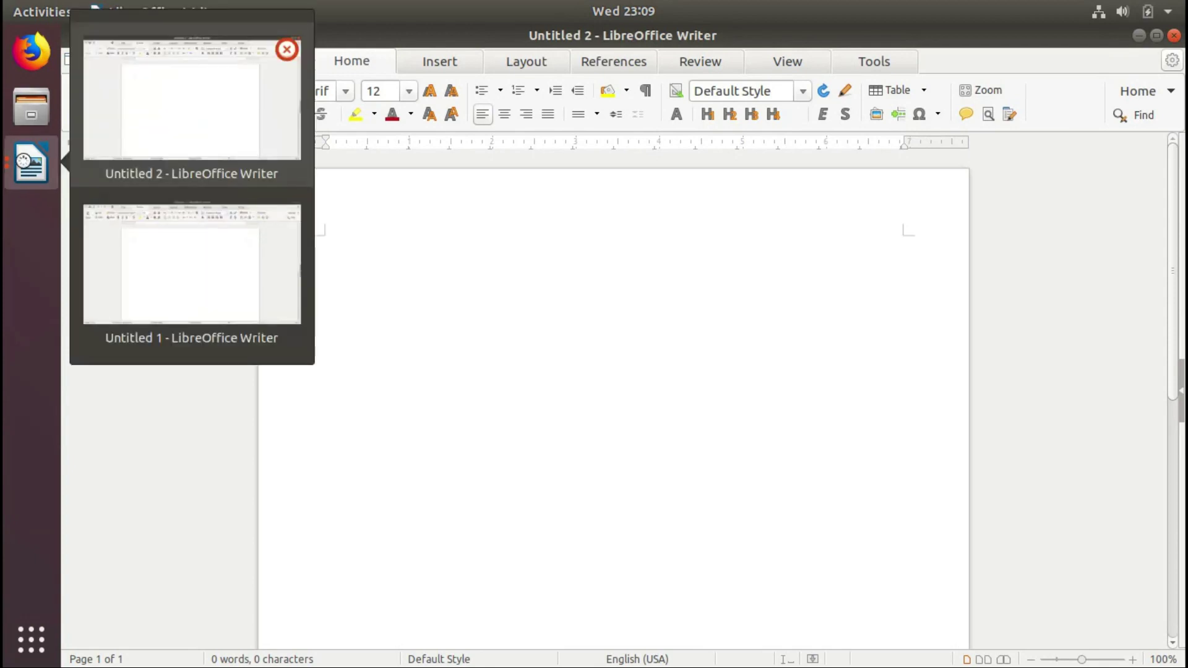
left_click(185, 132)
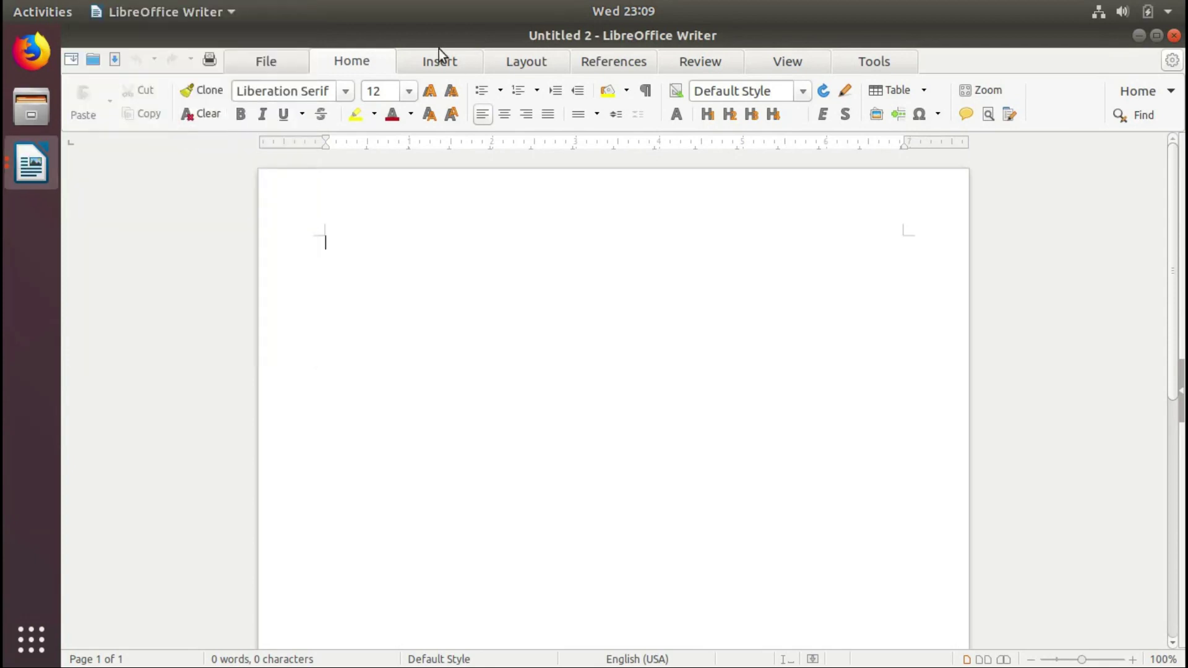
- Check the gear menu's About LibreOffice dialog shows version 6.1.0.3
left_click(1172, 60)
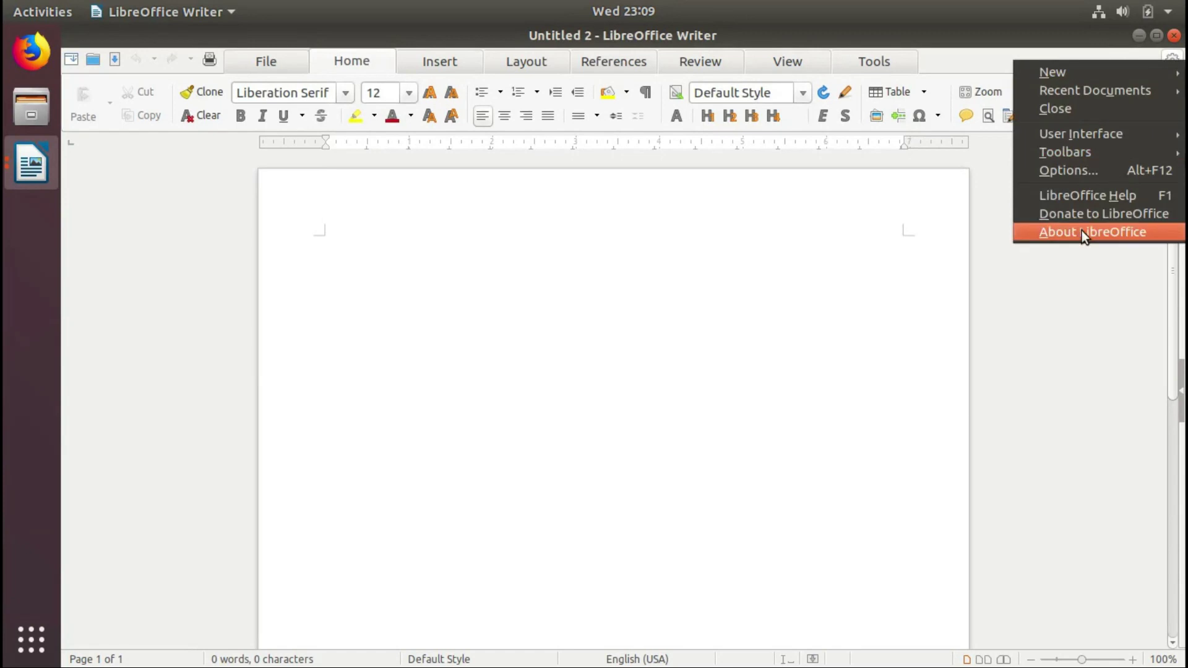
left_click(1091, 233)
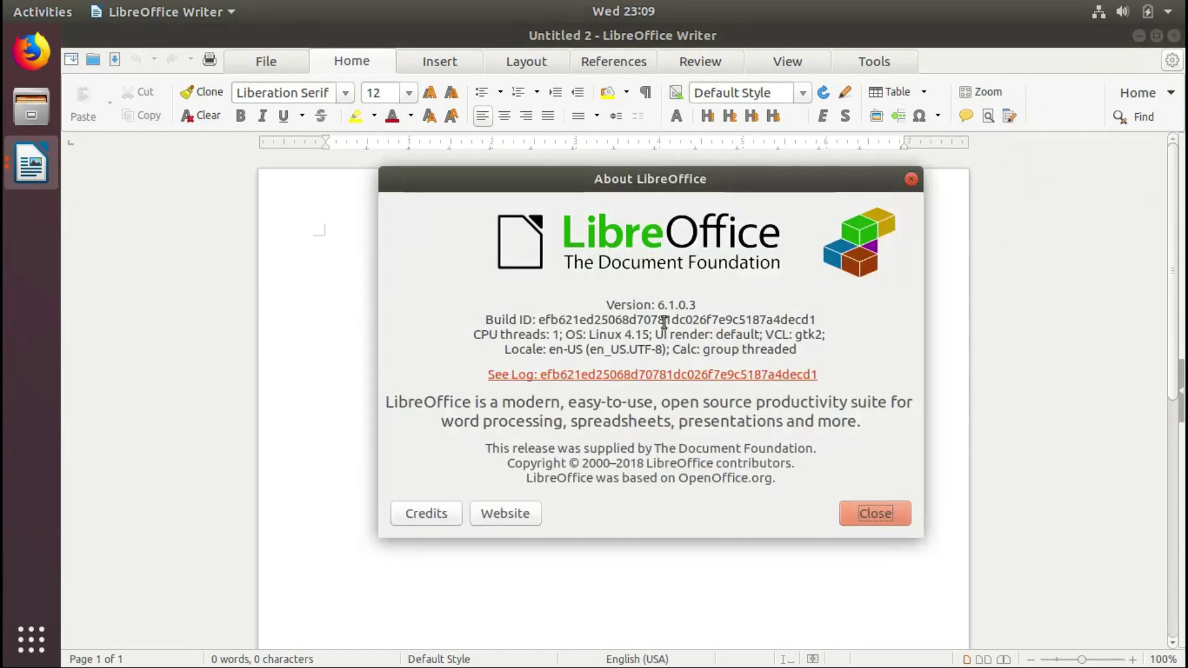
left_click(911, 181)
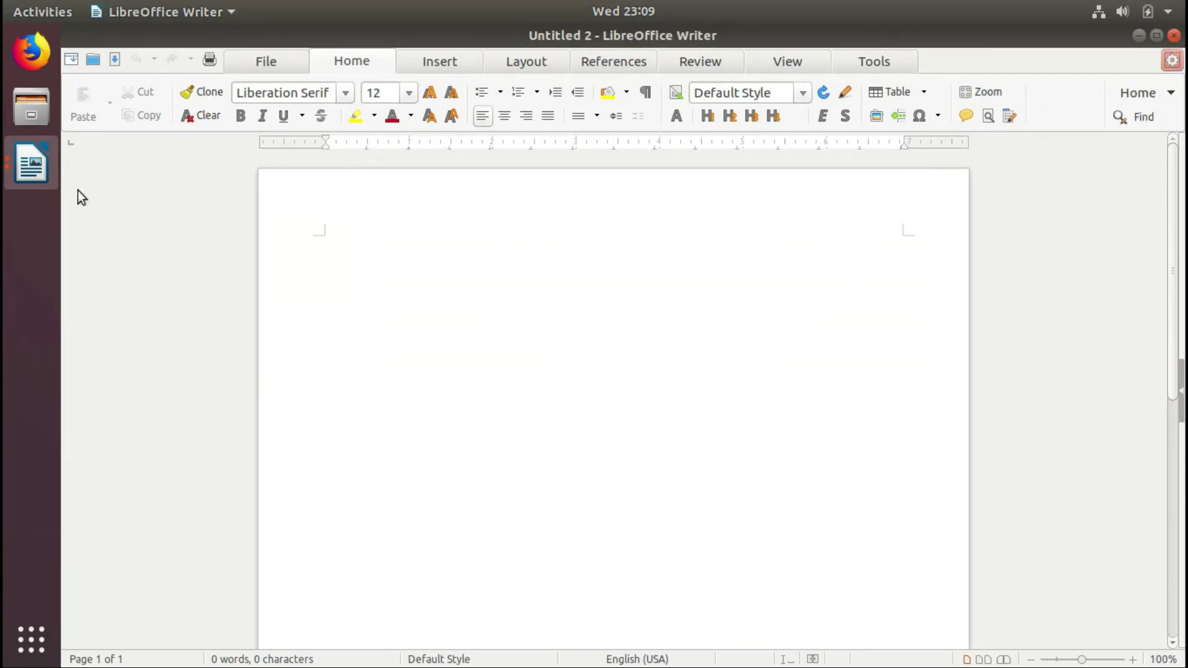
- Bring Untitled 2 forward from the dock's window list and close its window
left_click(8, 173)
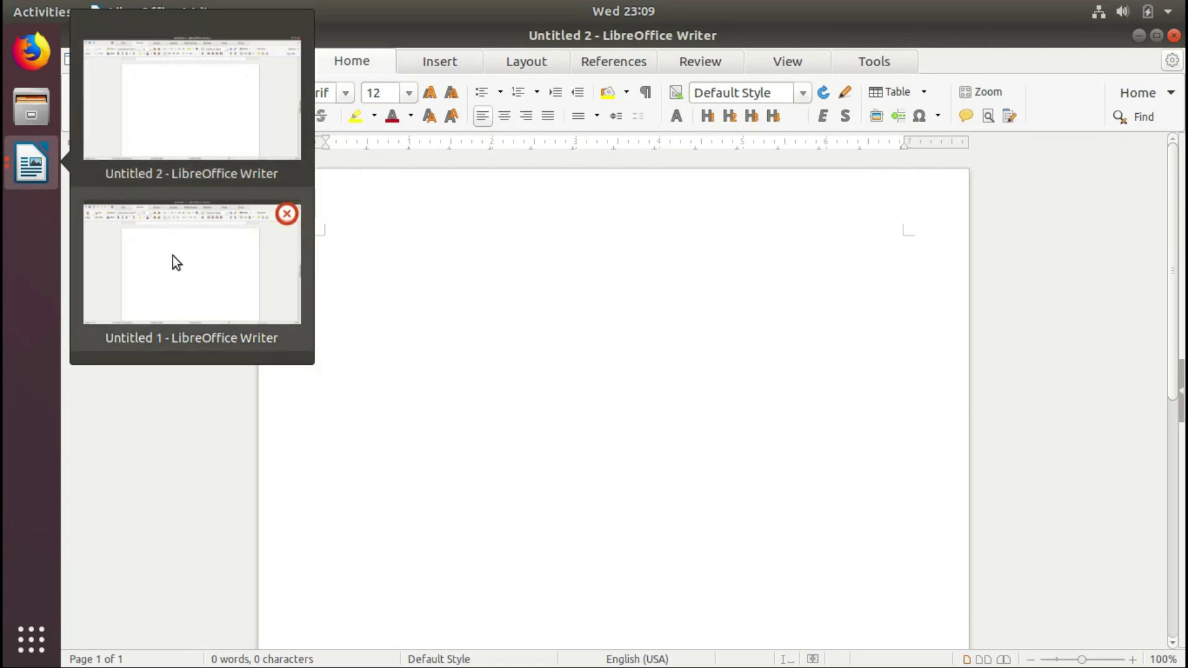
left_click(169, 124)
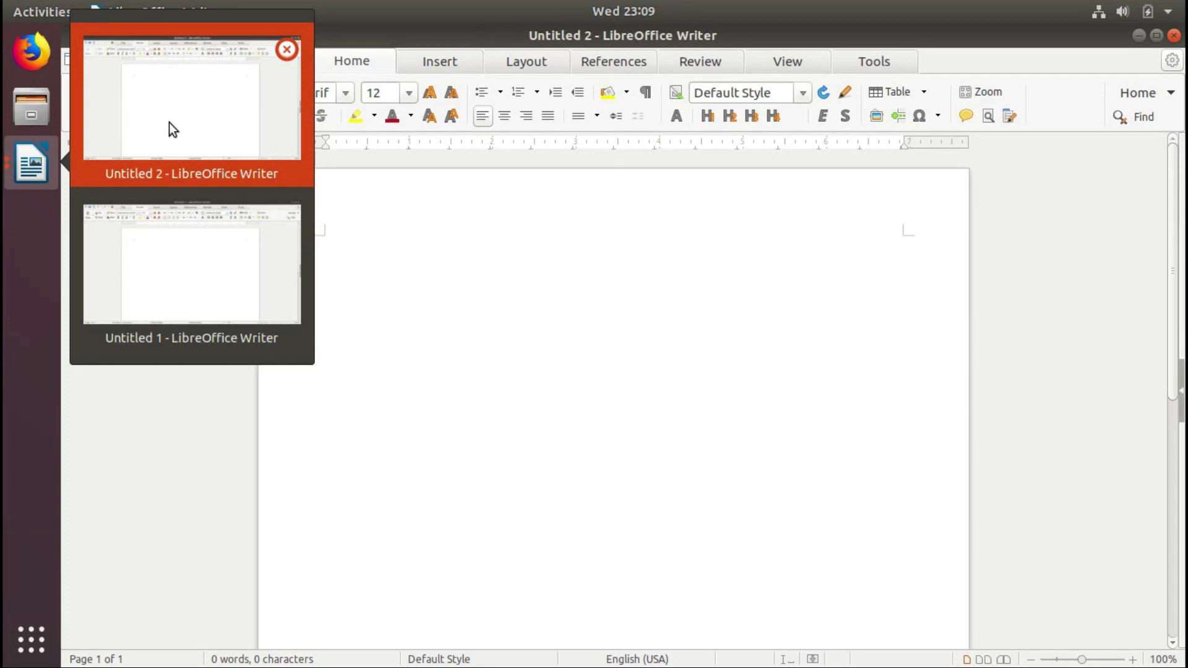
left_click(1174, 35)
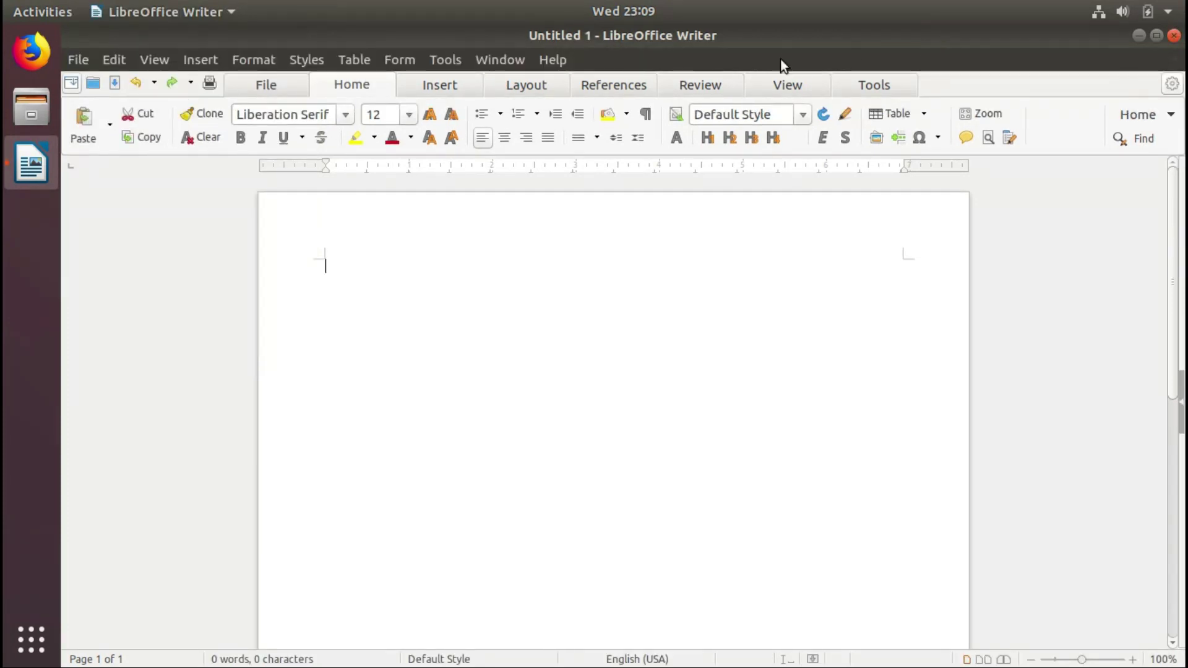
- Open Tools > Options, landing on the User Data page
left_click(449, 60)
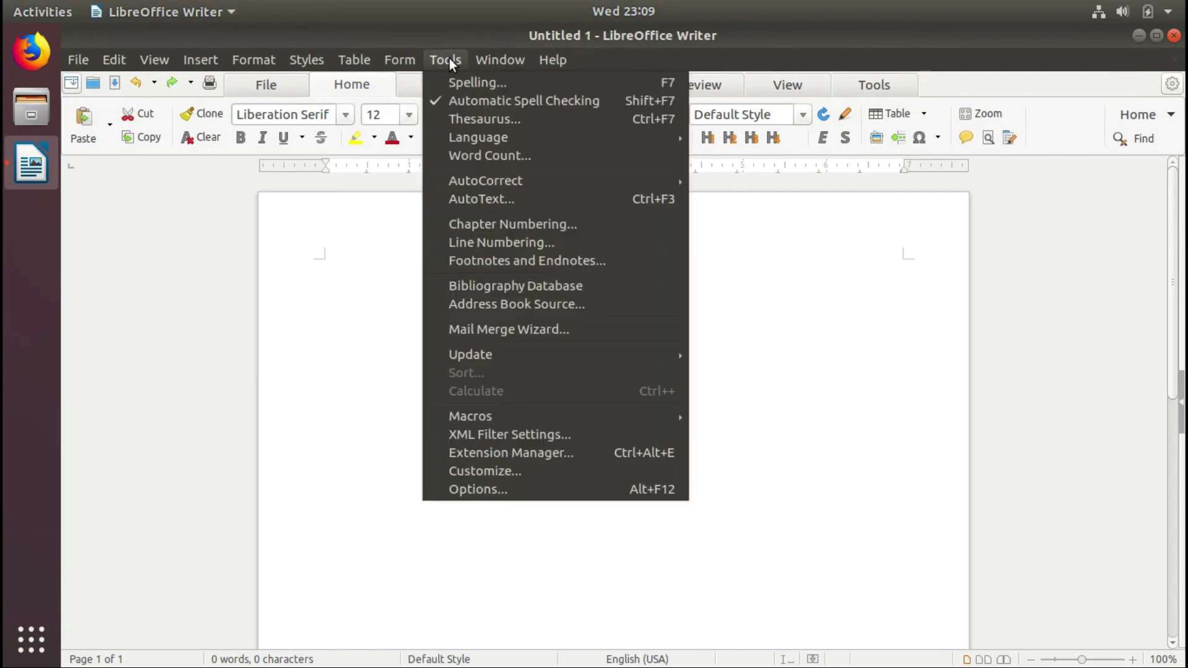
left_click(261, 323)
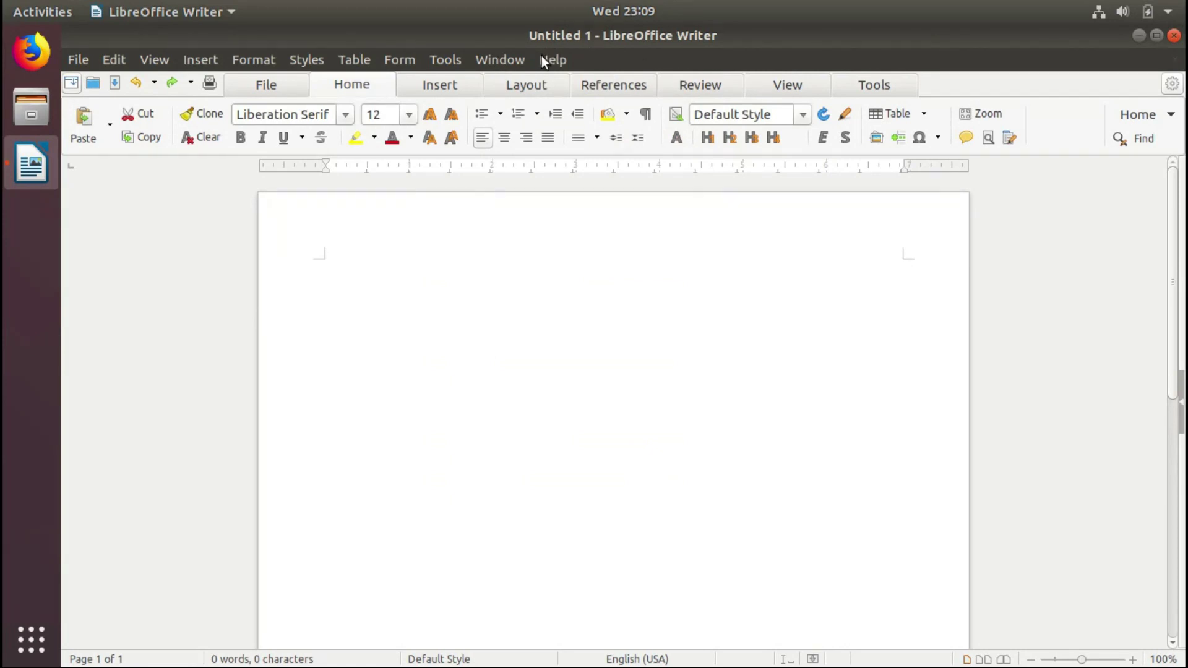
left_click(446, 60)
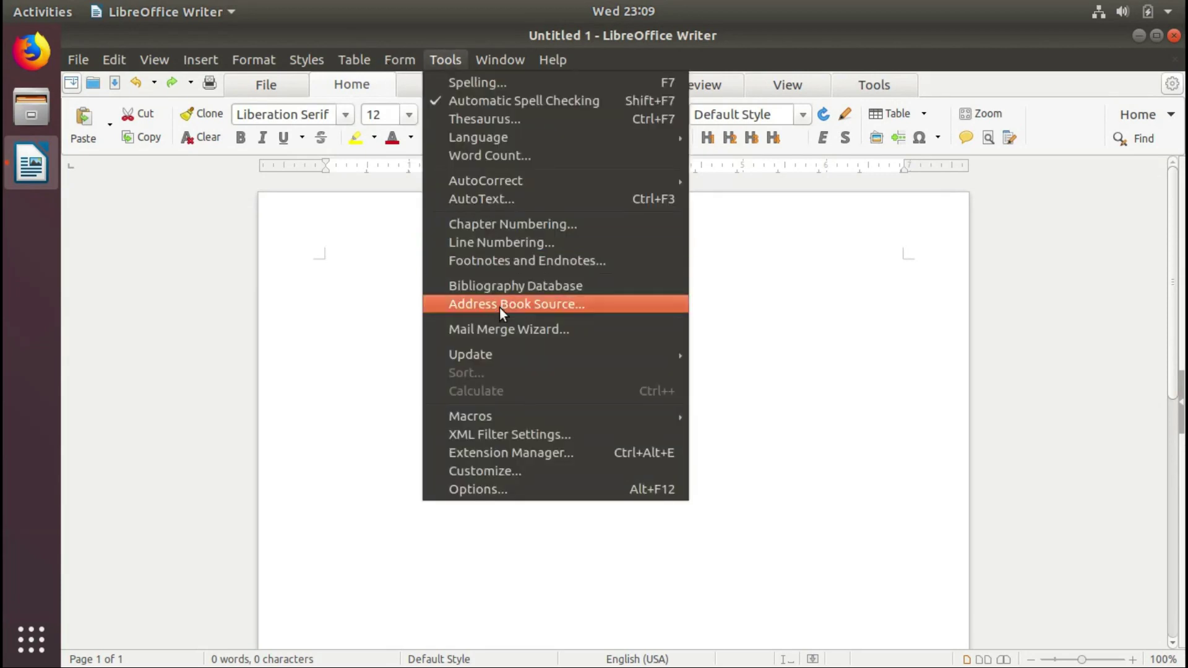
left_click(489, 488)
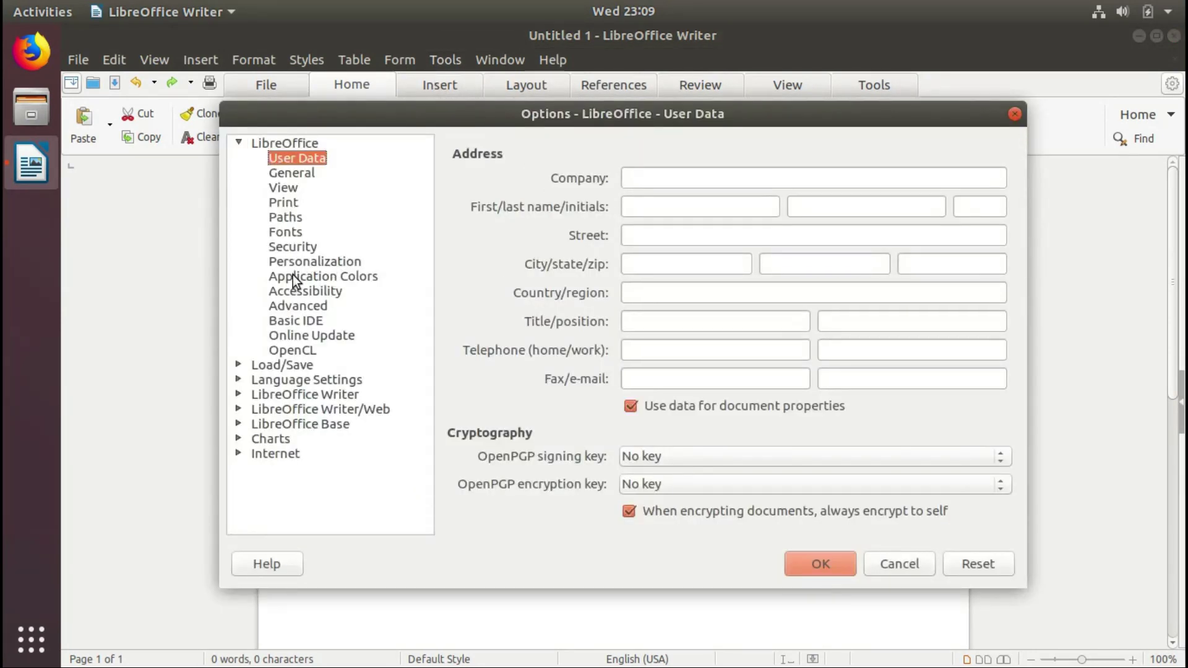
- Search Personalization's Firefox themes for 'gtk' under Pre-installed Theme, finding none, then close the picker
left_click(291, 265)
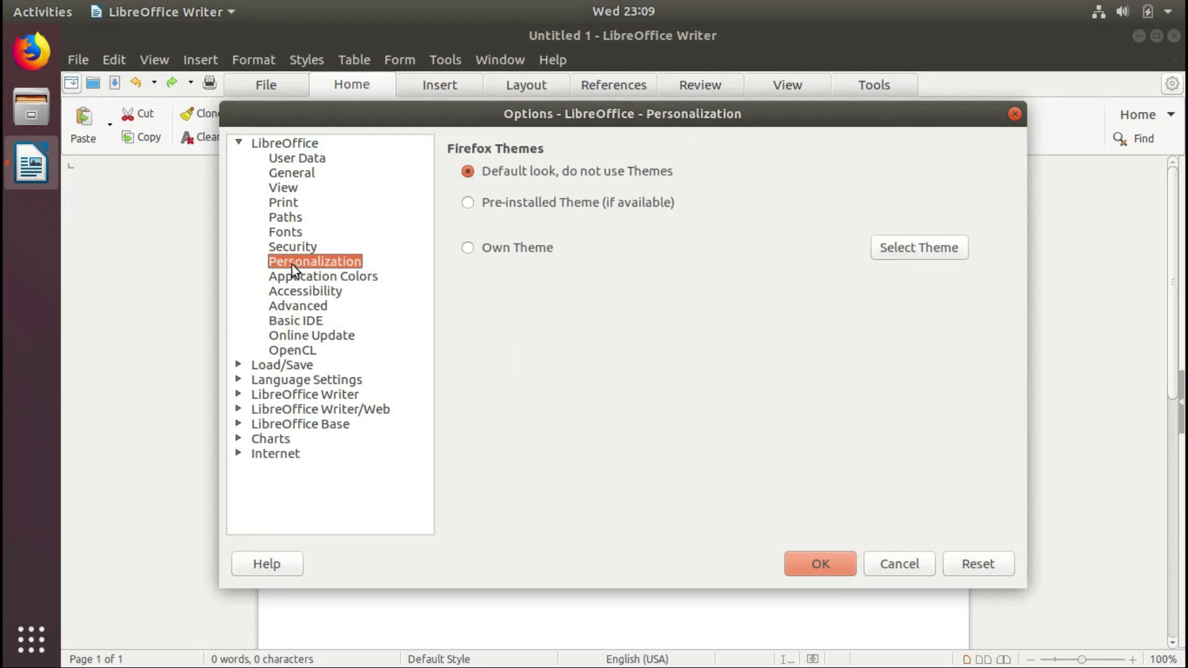
left_click(468, 202)
left_click(912, 245)
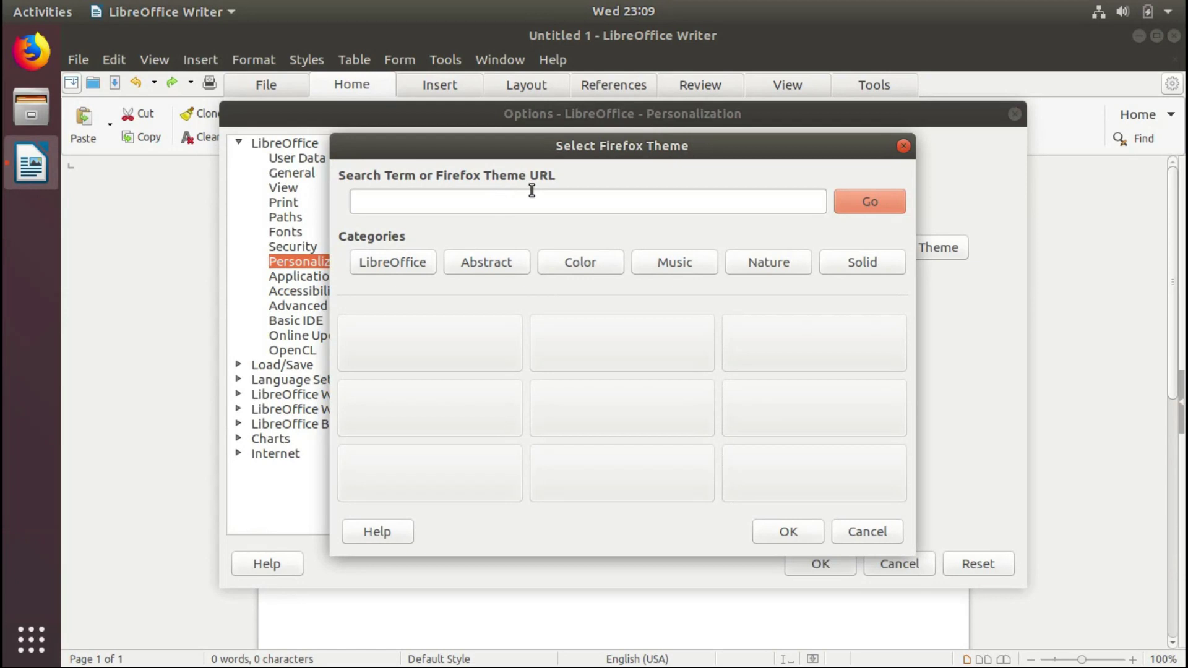
type("gtk")
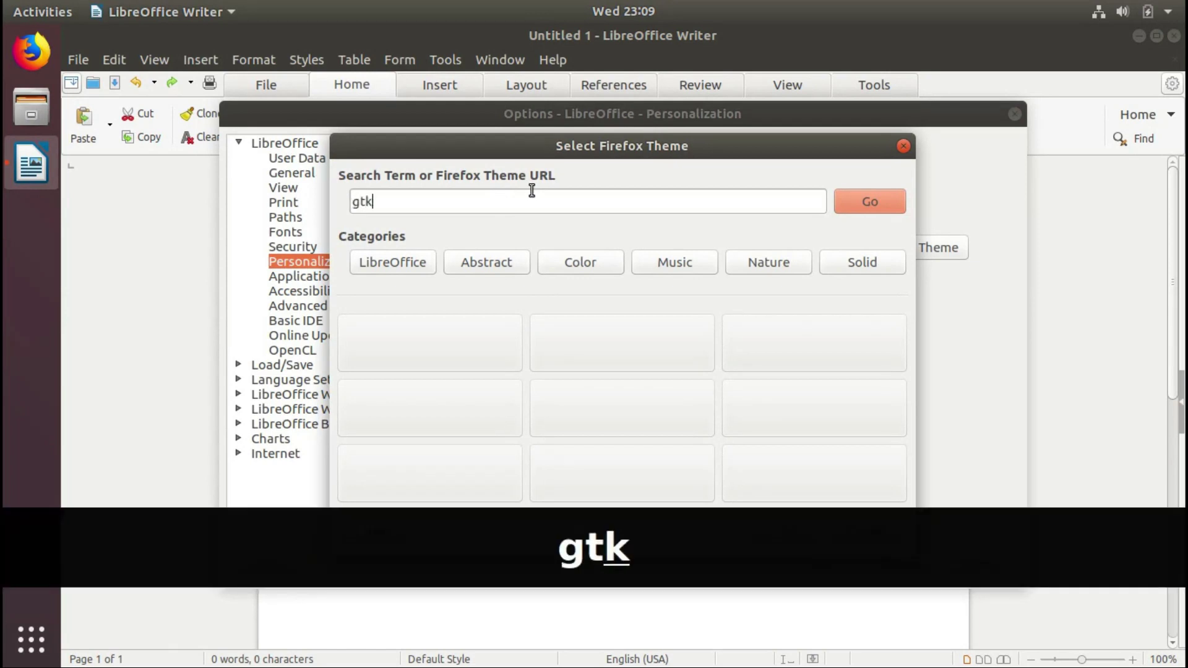
key("Return")
left_click(857, 202)
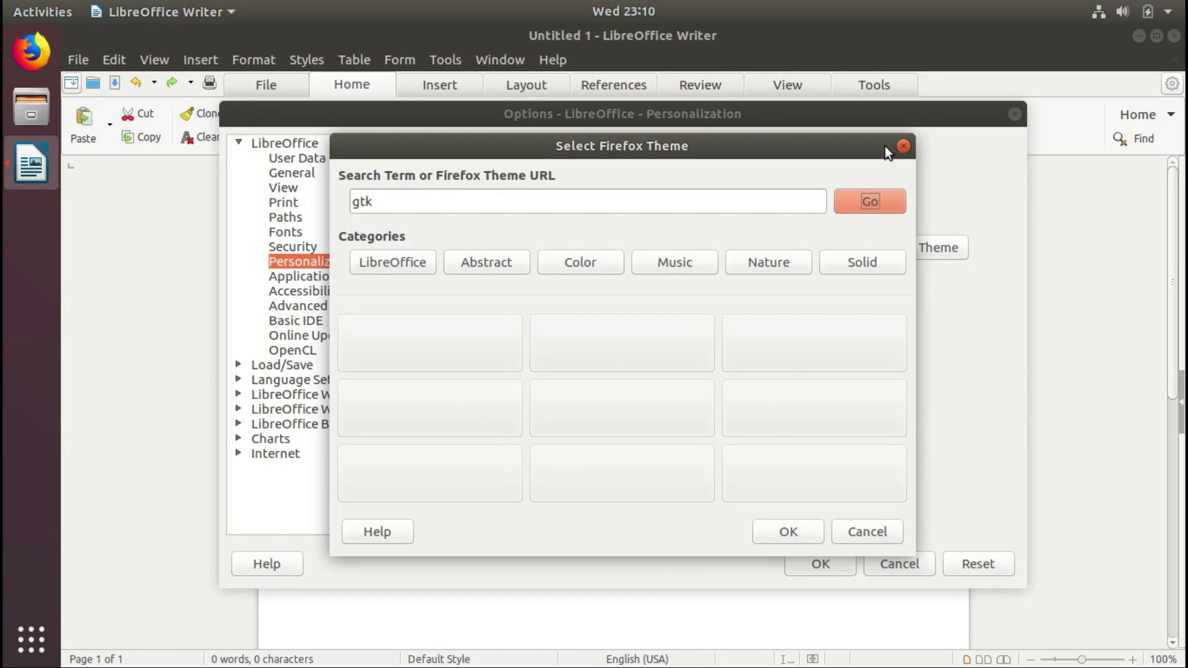
left_click(903, 146)
- Close the Options dialog and Writer, then relaunch Writer from the dock
left_click(1012, 117)
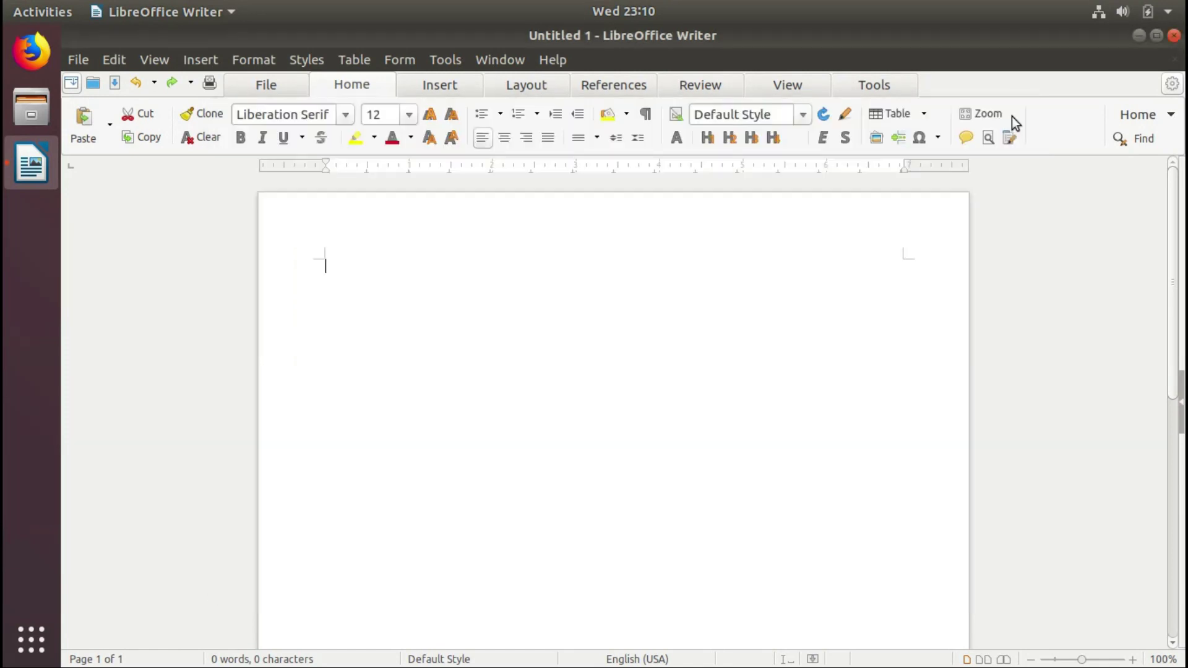
left_click(1174, 36)
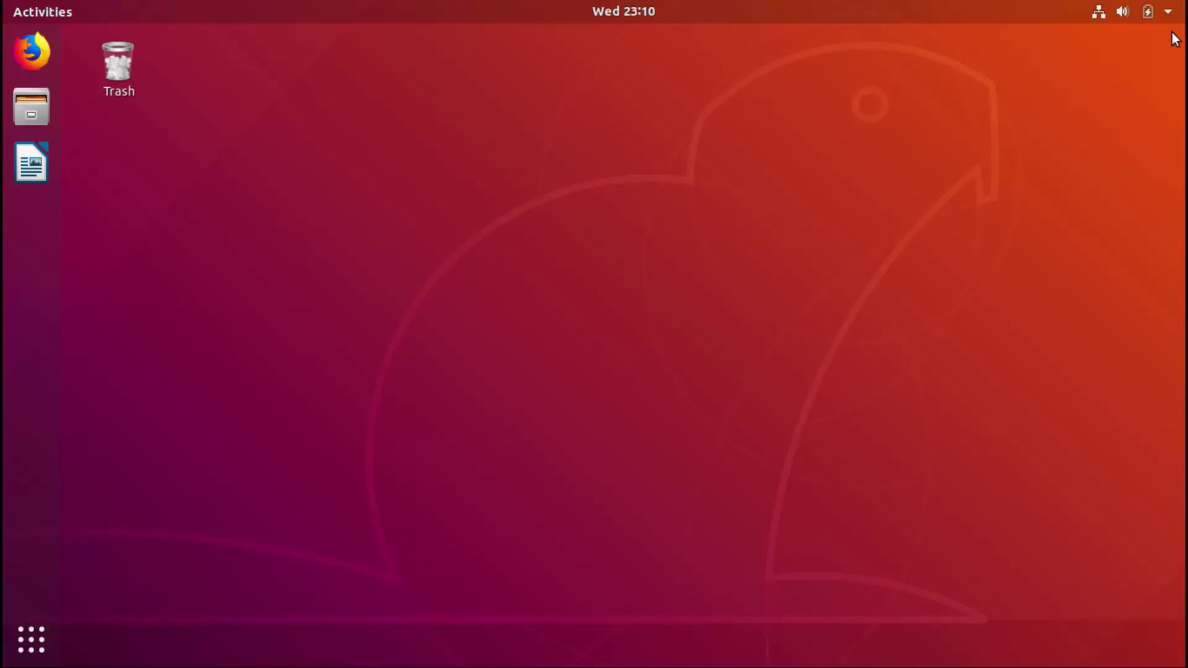
left_click(31, 163)
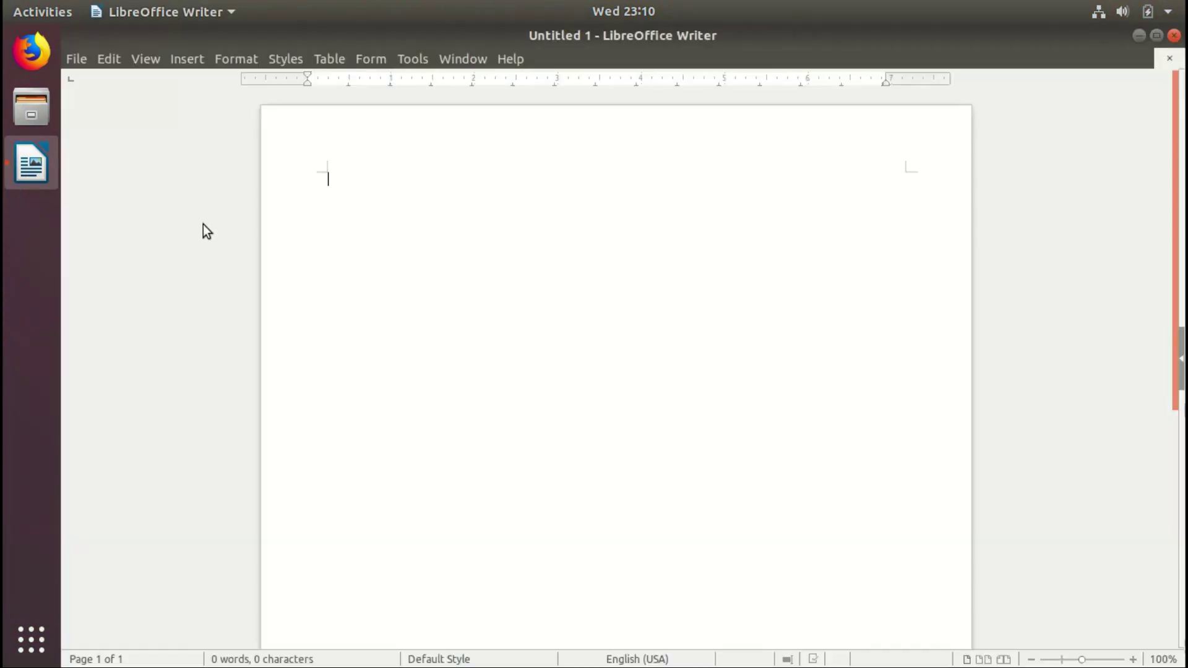
- Confirm experimental features are still enabled on the Advanced options page, then open View > Toolbar Layout
left_click(412, 60)
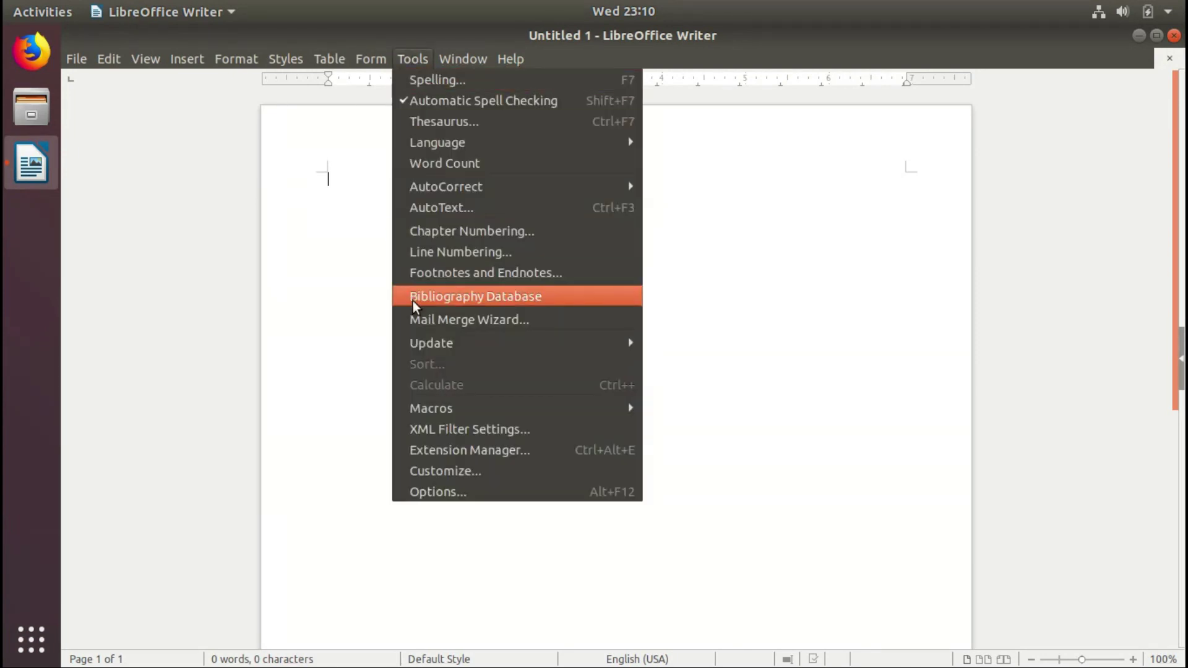
left_click(435, 490)
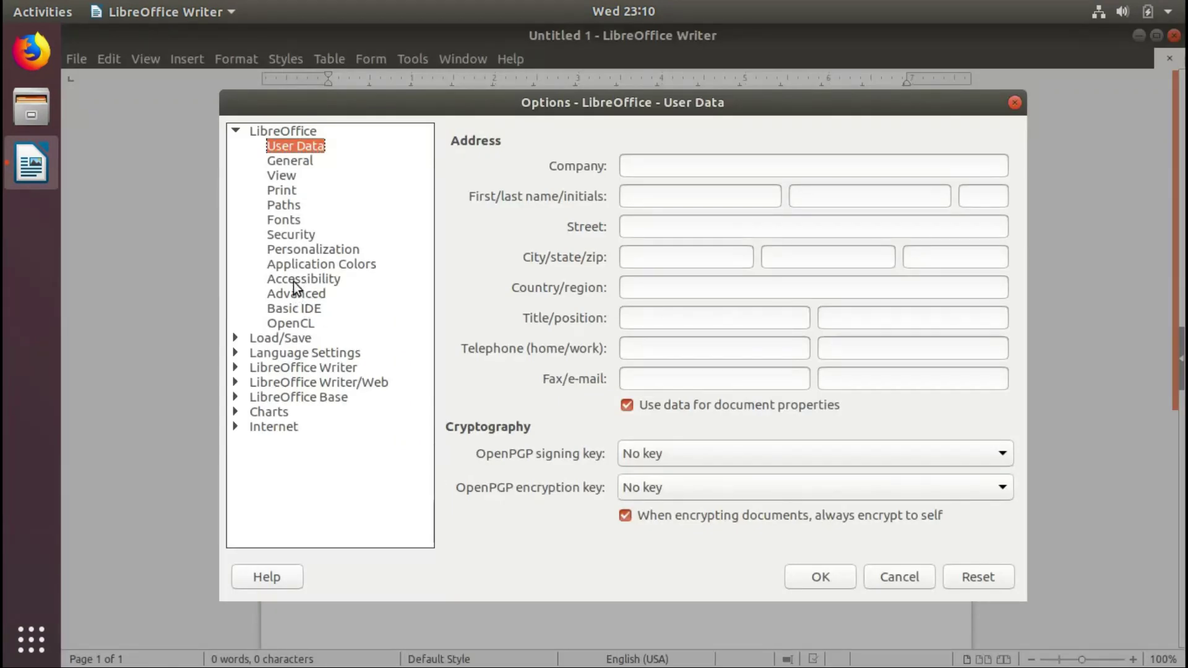
left_click(294, 291)
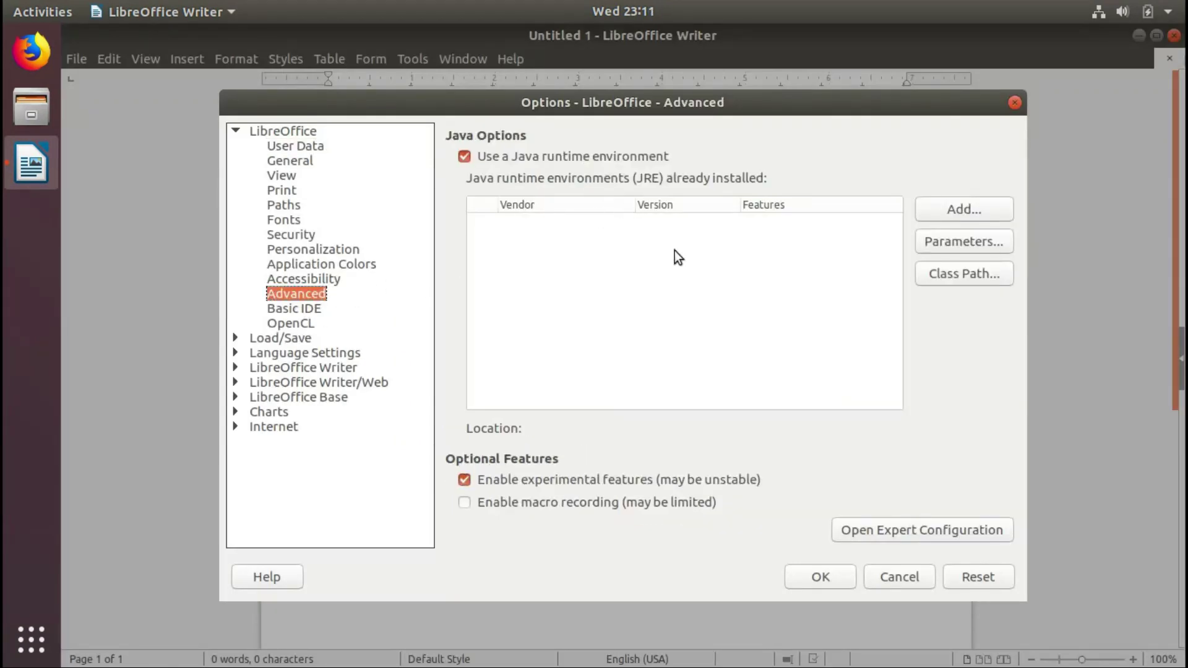
left_click(803, 577)
left_click(115, 59)
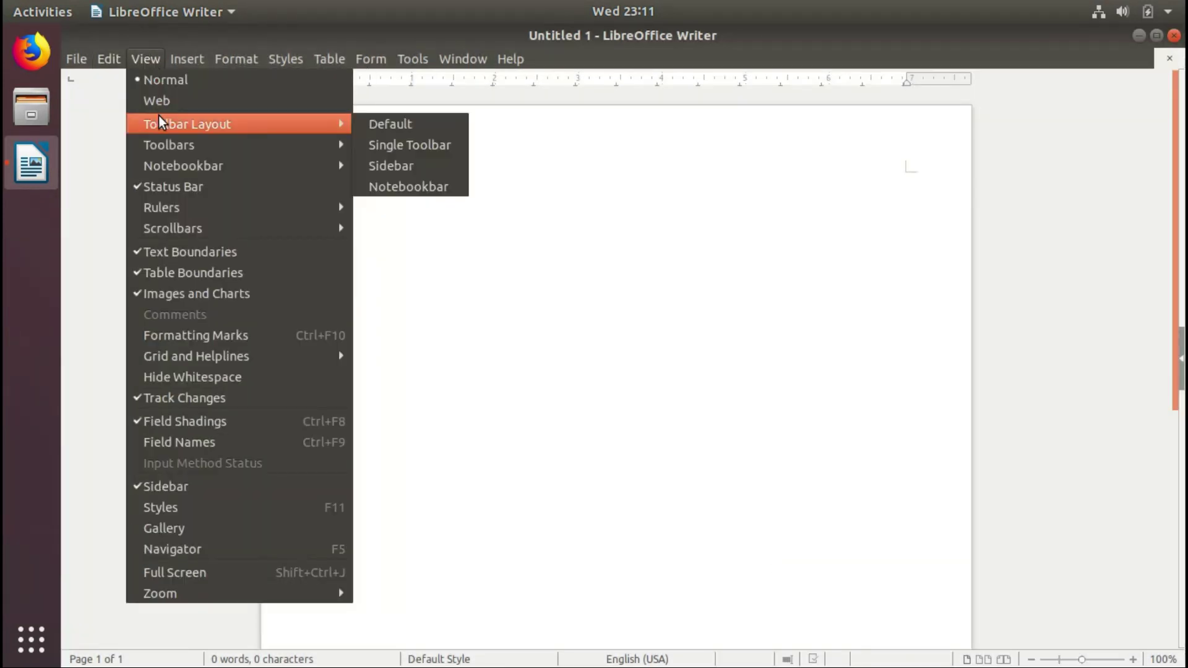
mouse_move(187, 124)
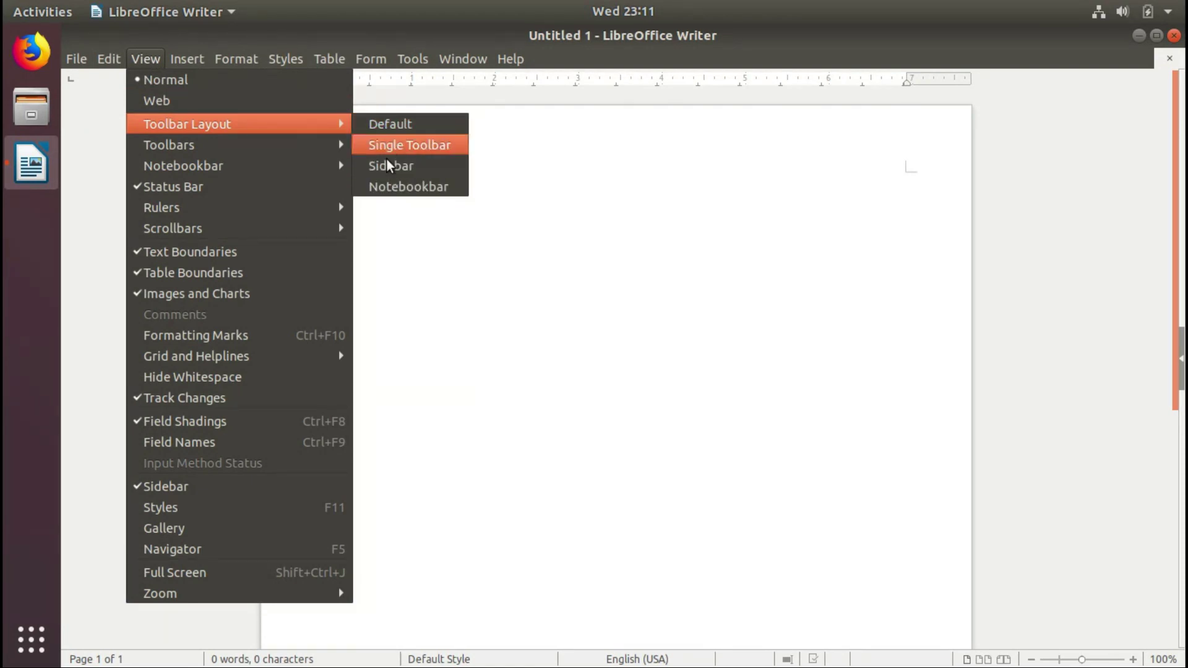
- Switch to the Notebookbar layout and expand the sidebar's Properties deck with Style, Character and Paragraph panels
left_click(391, 183)
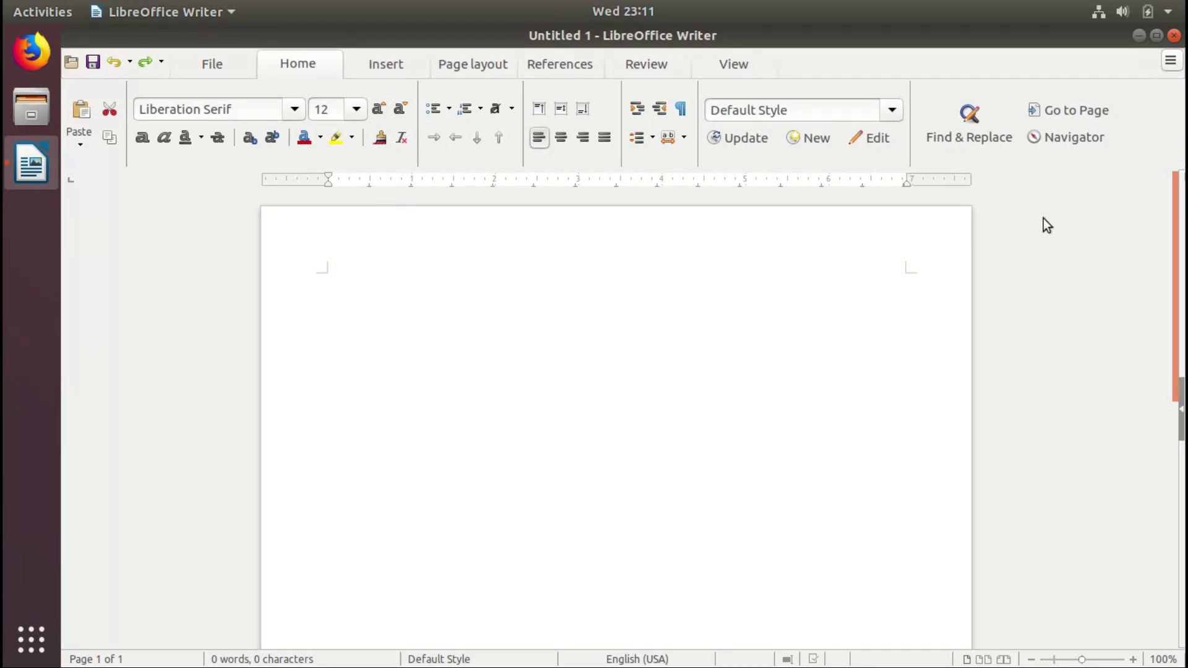
left_click(1181, 412)
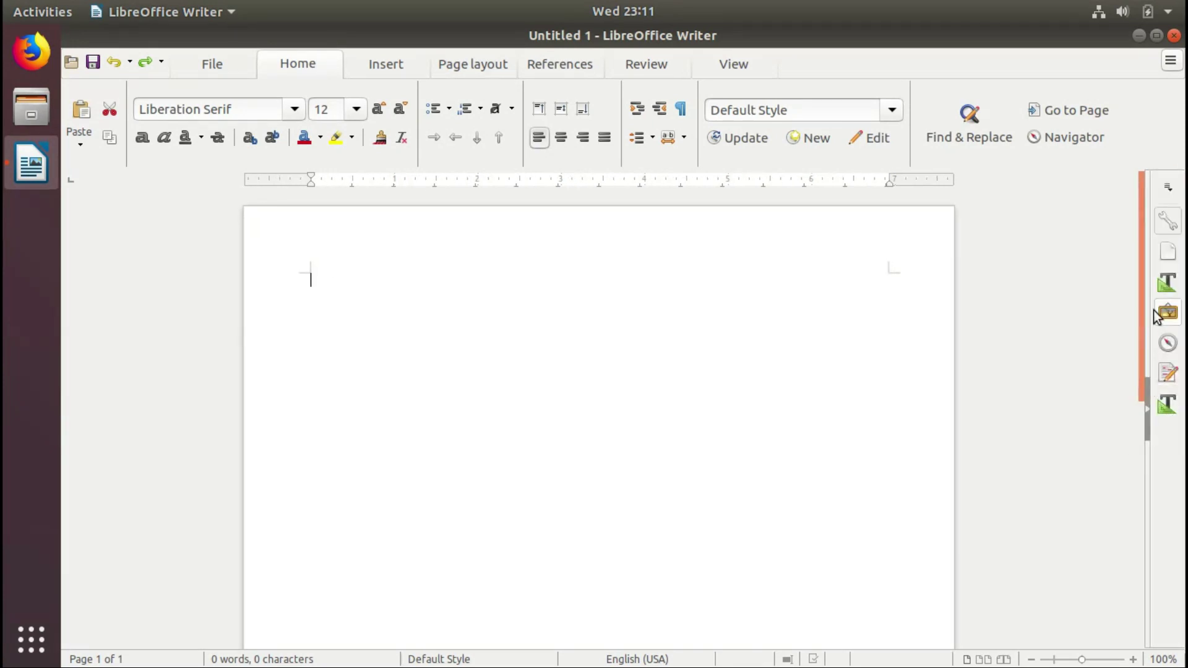
left_click_drag(1148, 312, 980, 302)
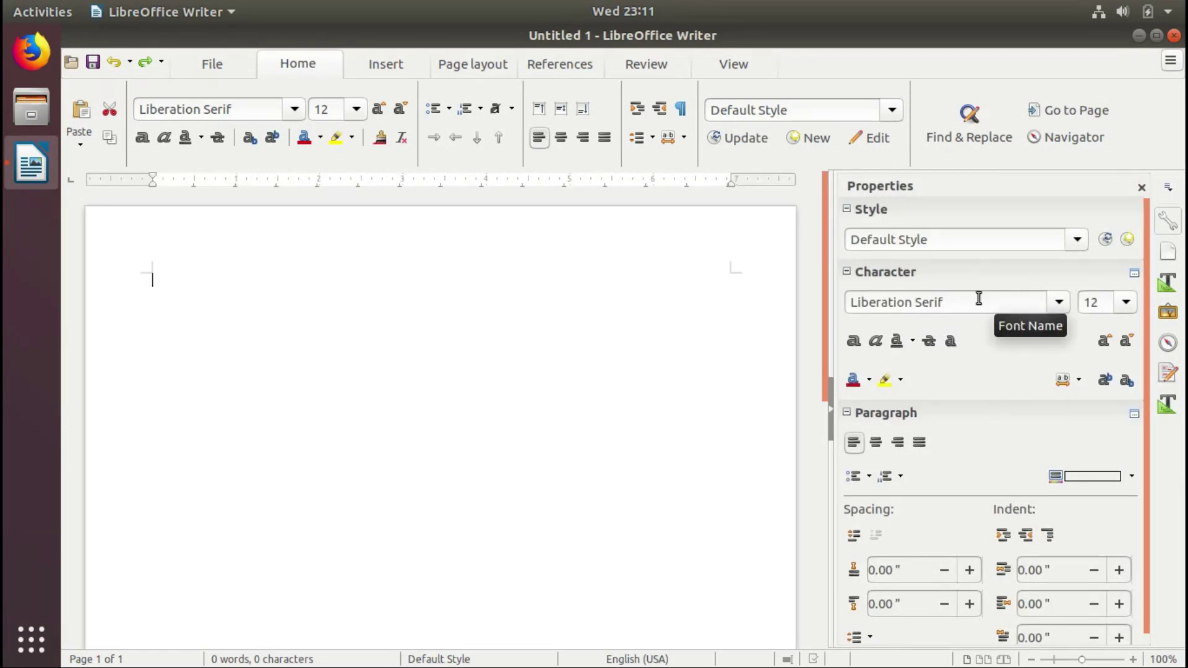
left_click(1171, 60)
left_click(1171, 62)
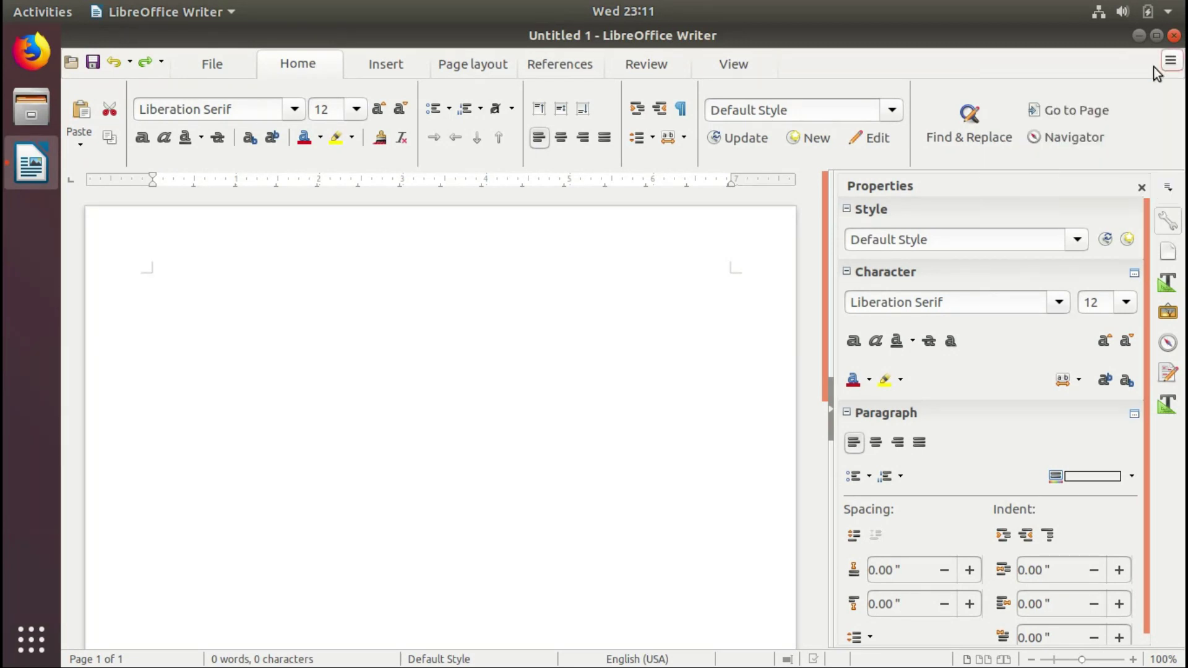
- Close the LibreOffice Writer window, leaving the empty Ubuntu desktop
left_click(1173, 36)
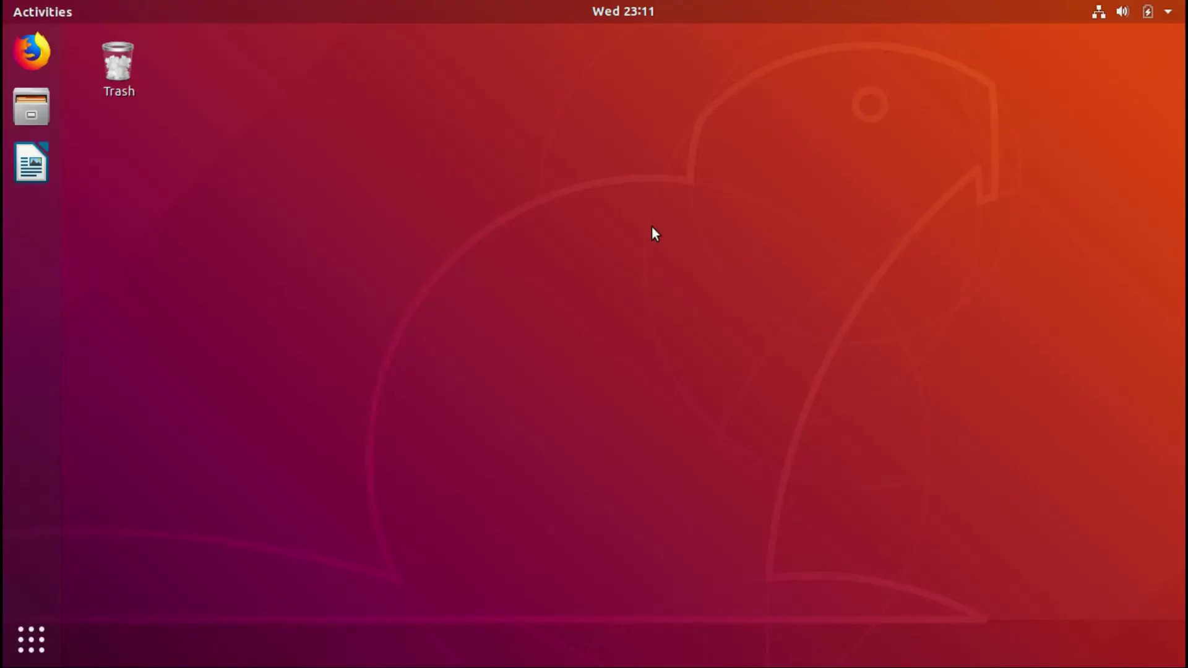